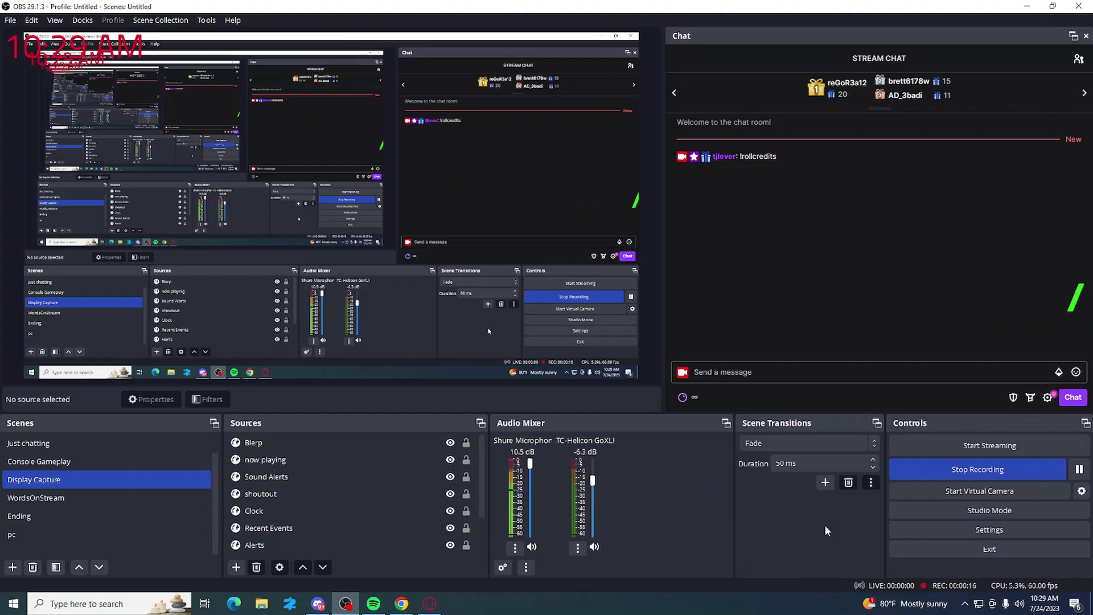
# Step: Switch to Opera GX and run a Google search for 'pixel chat'
pyautogui.click(430, 603)
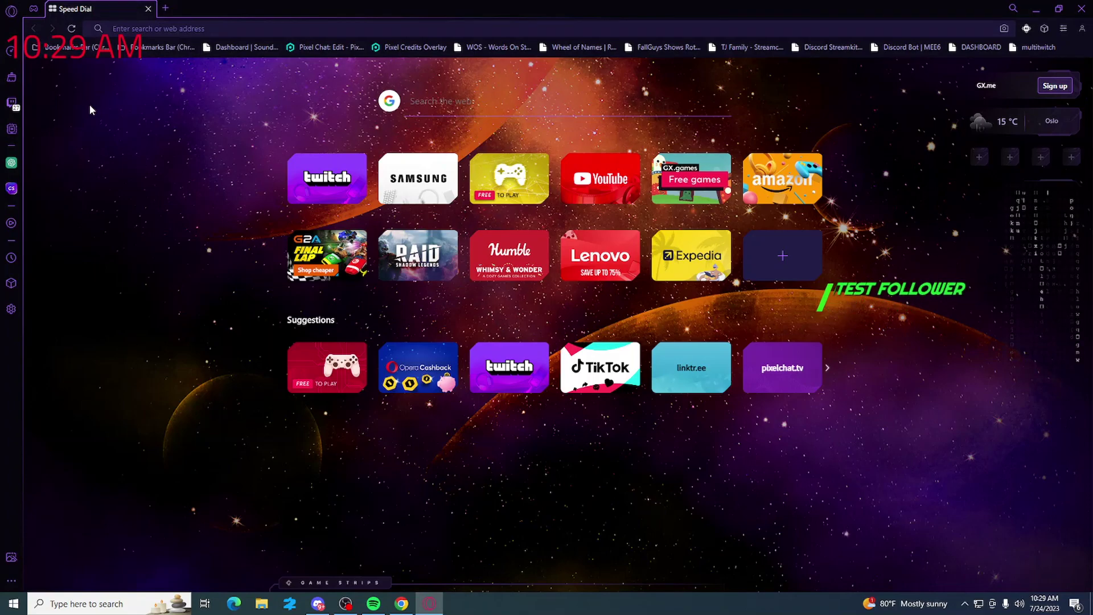
pyautogui.write('pi')
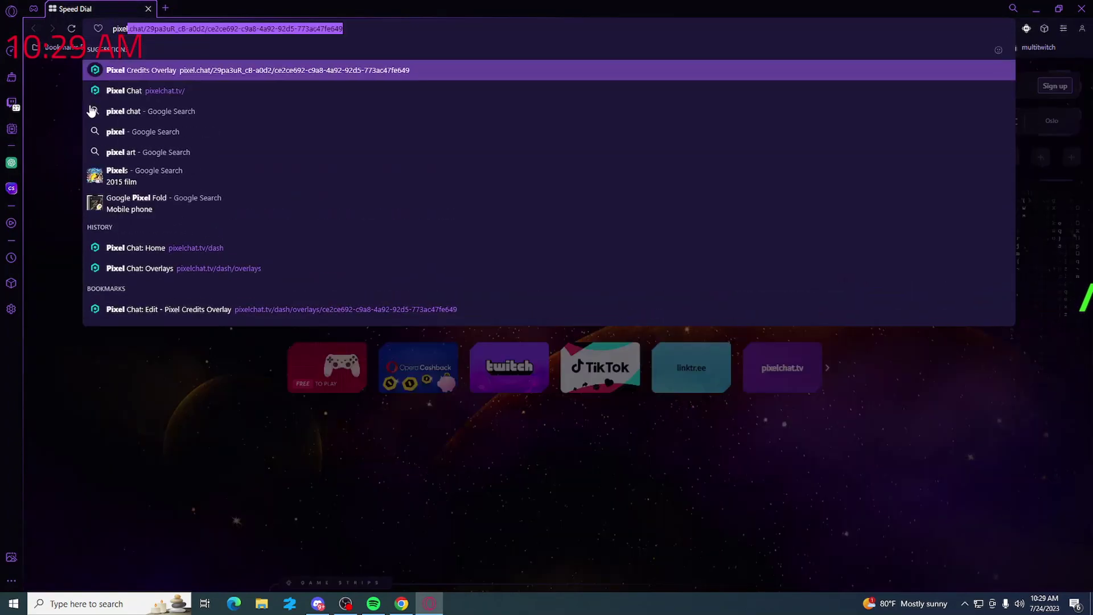
pyautogui.write('xel chat over')
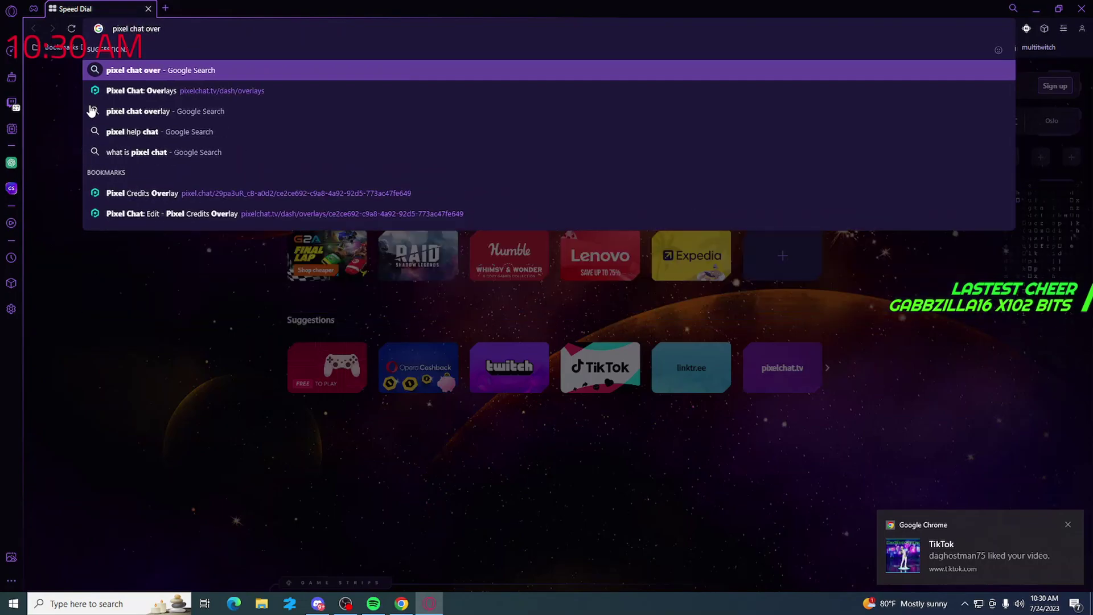
pyautogui.press('BackSpace')
pyautogui.press('BackSpace')
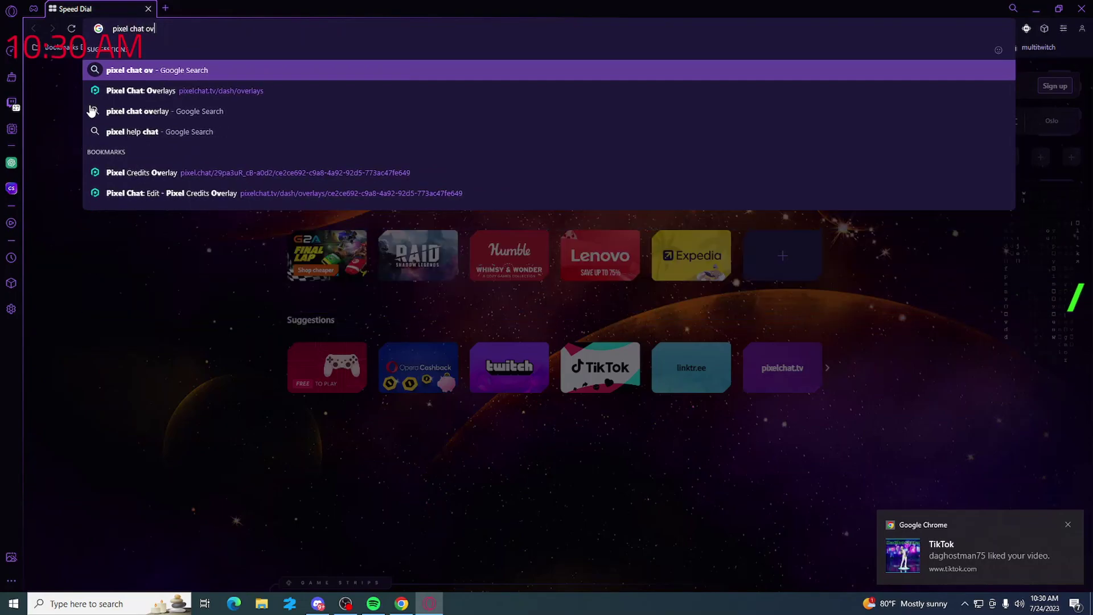
pyautogui.press('BackSpace')
pyautogui.press('BackSpace')
pyautogui.press('BackSpace')
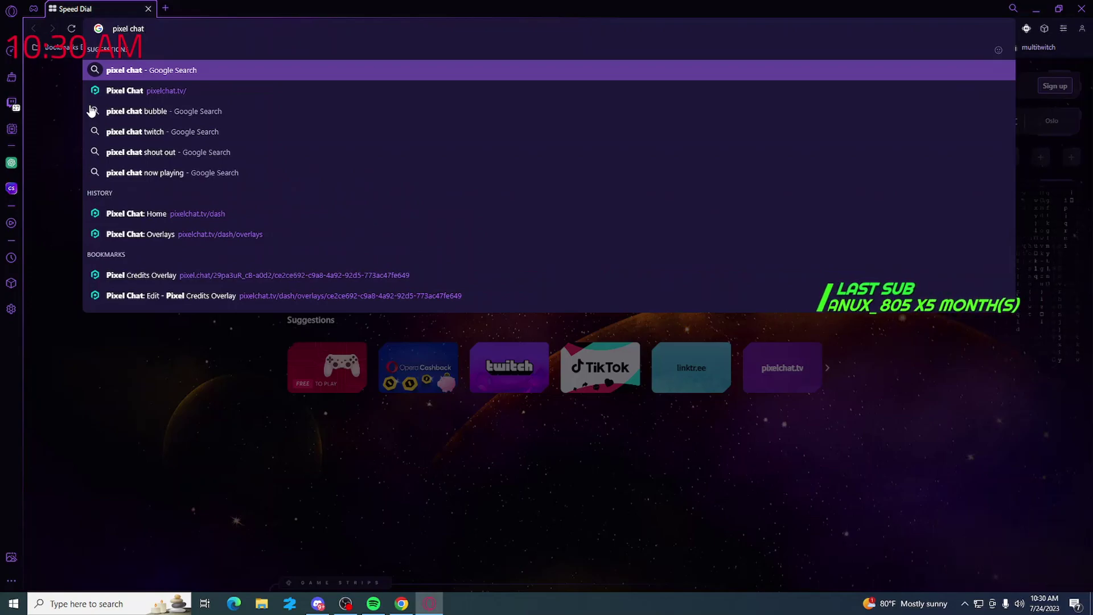
pyautogui.press('Return')
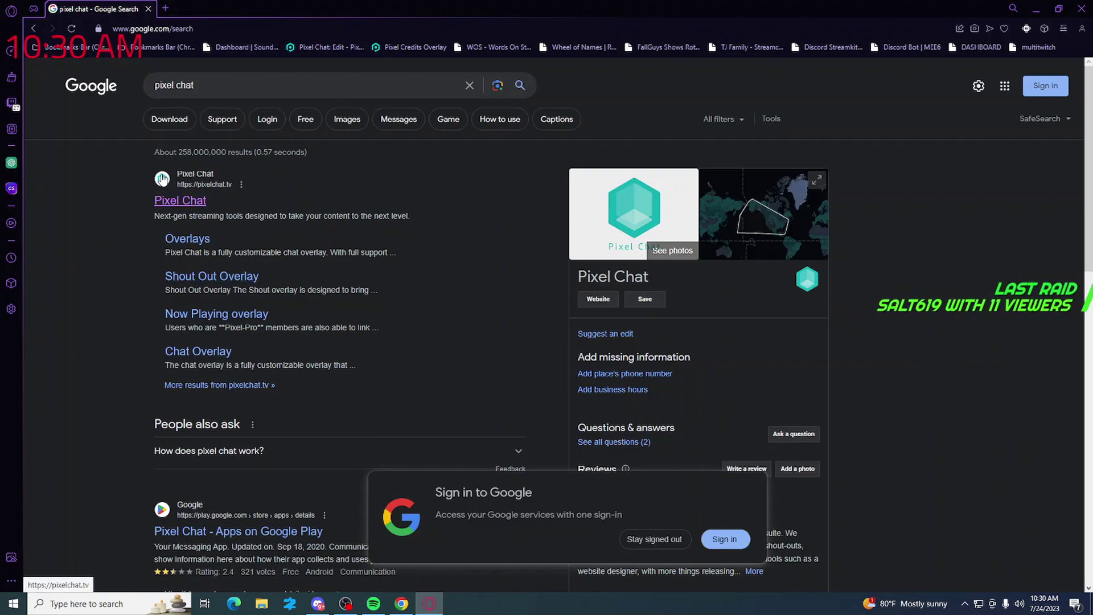
# Step: Open the Pixel Chat site from the search results and start logging in
pyautogui.click(179, 201)
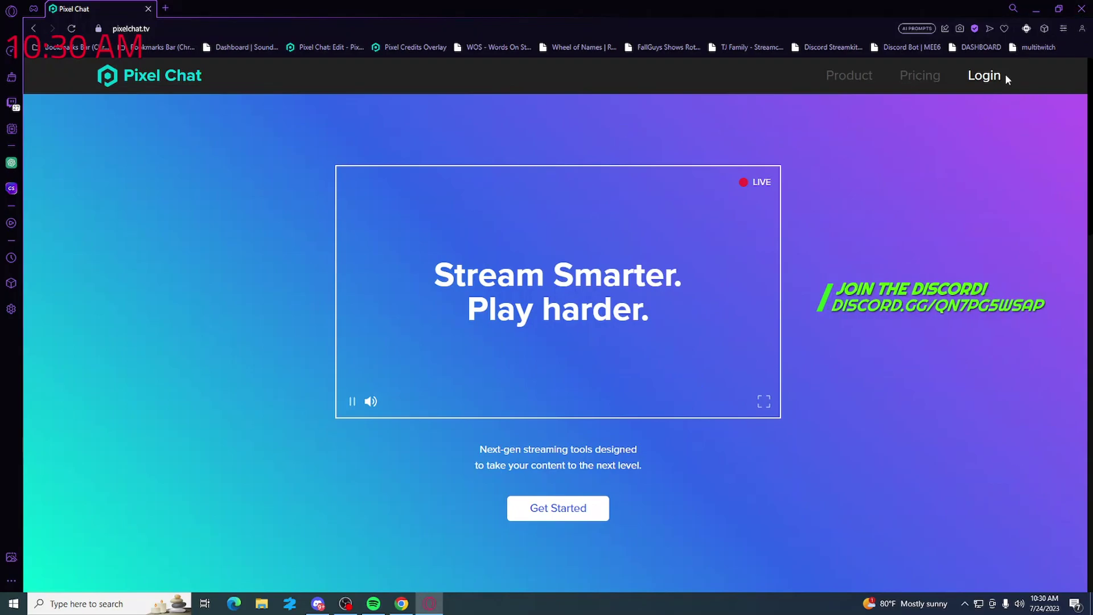
pyautogui.click(990, 76)
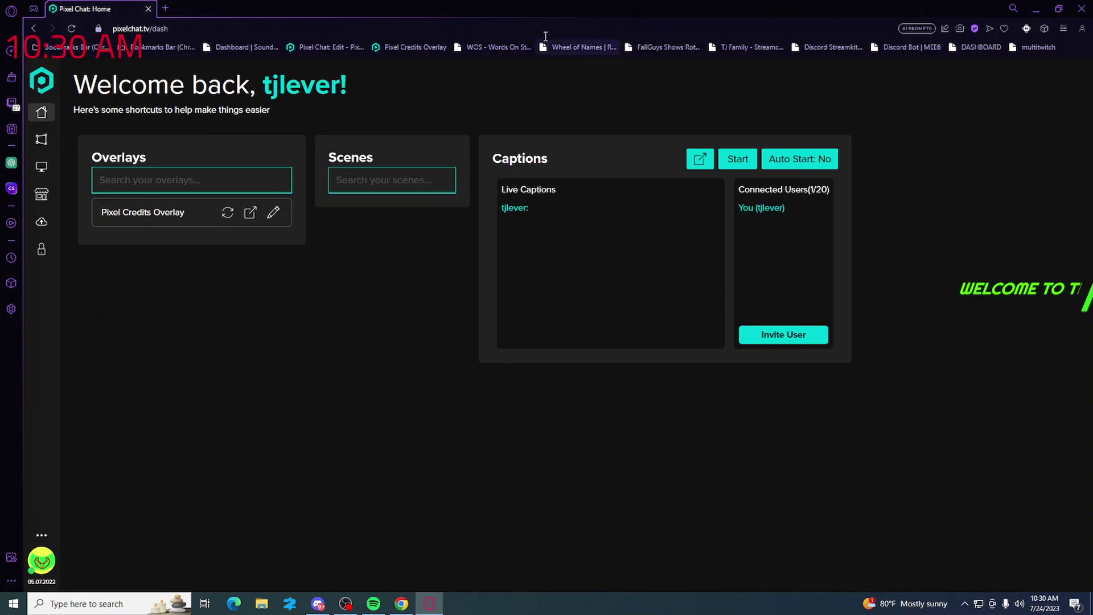
# Step: Browse the new-overlay template catalogue from the Overlays page, then close it
pyautogui.click(42, 139)
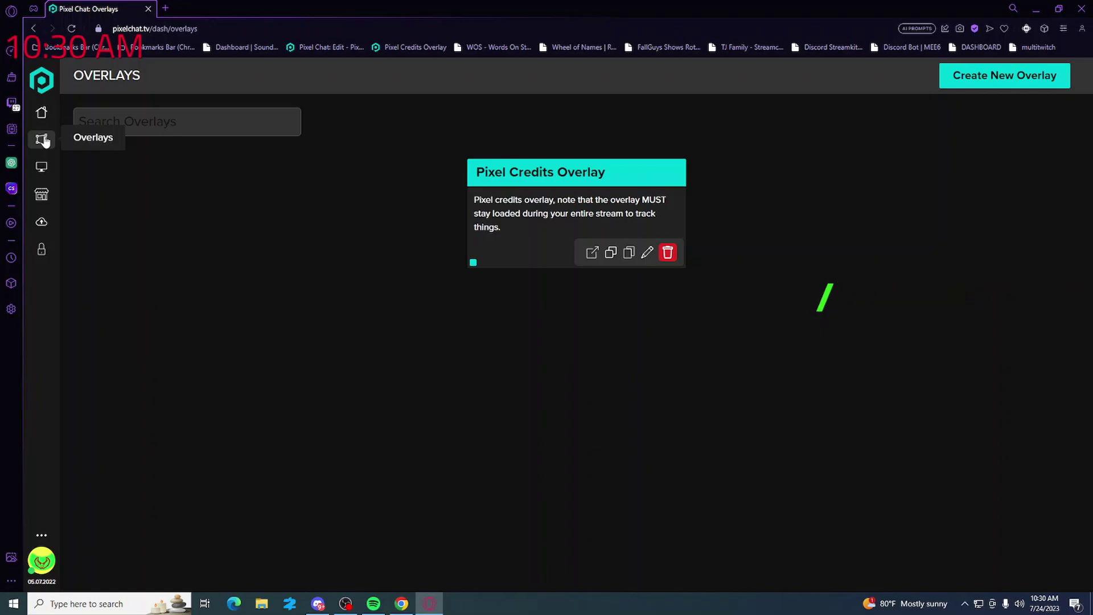
pyautogui.click(965, 78)
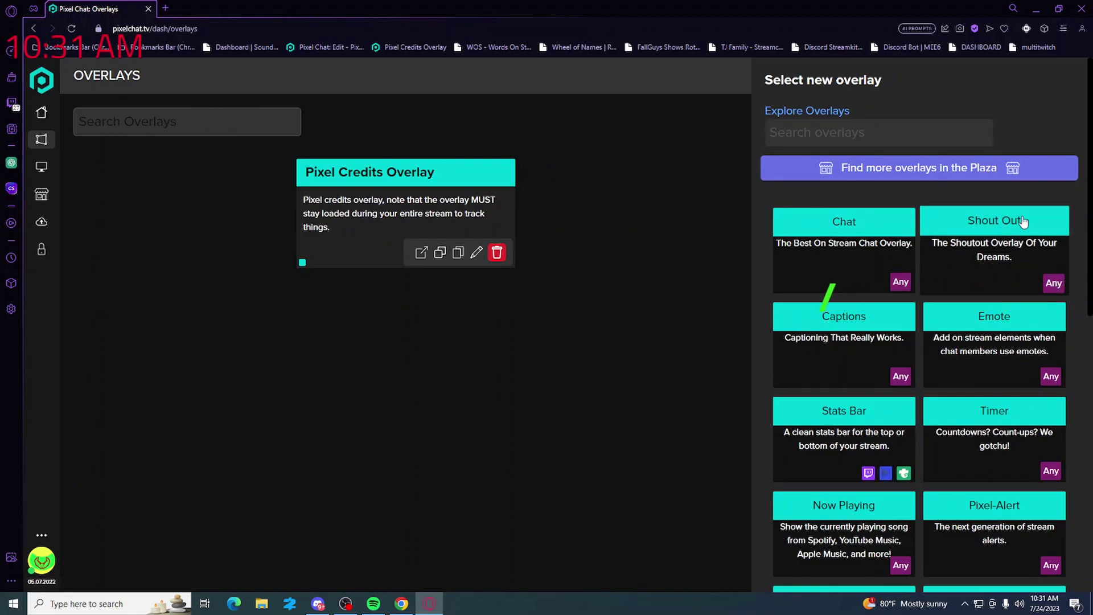
pyautogui.scroll(-1, 1024, 222)
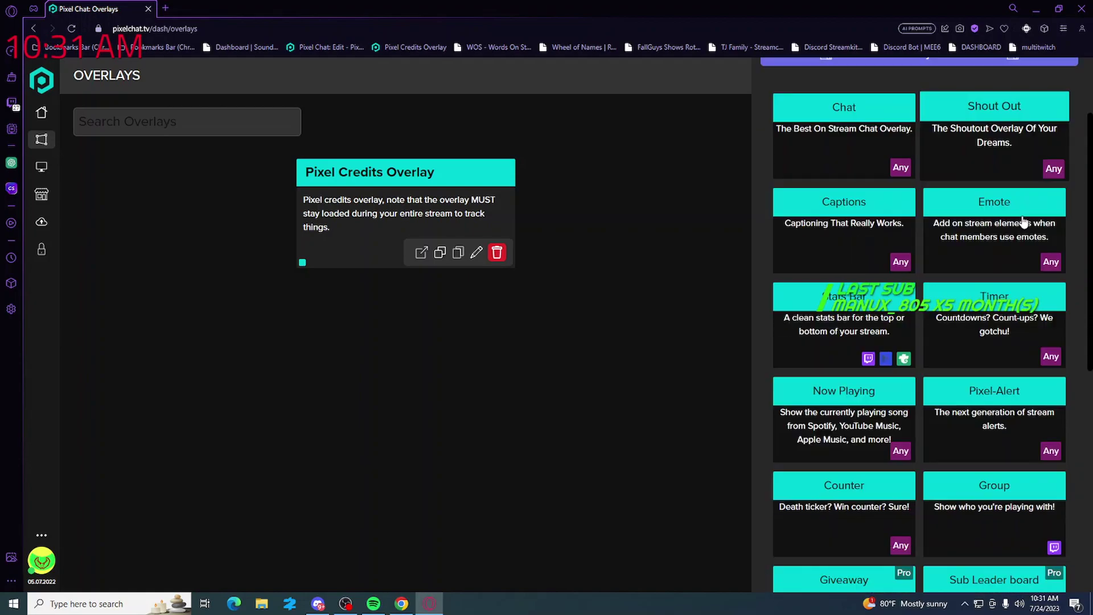
pyautogui.scroll(-1, 1024, 222)
pyautogui.scroll(-2, 1023, 223)
pyautogui.scroll(-2, 1024, 222)
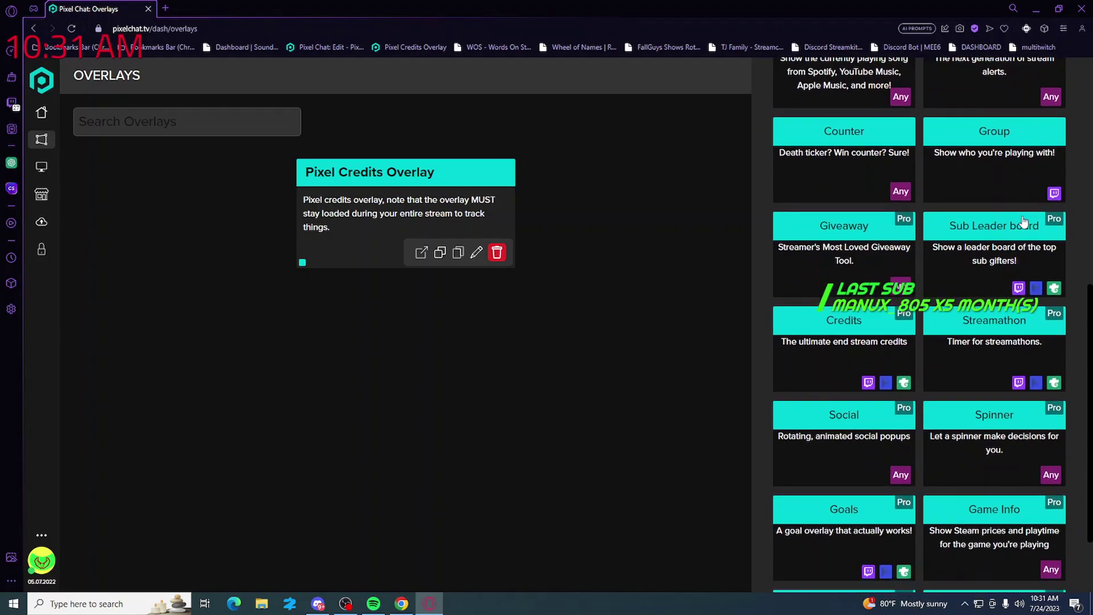
pyautogui.scroll(-1, 1023, 223)
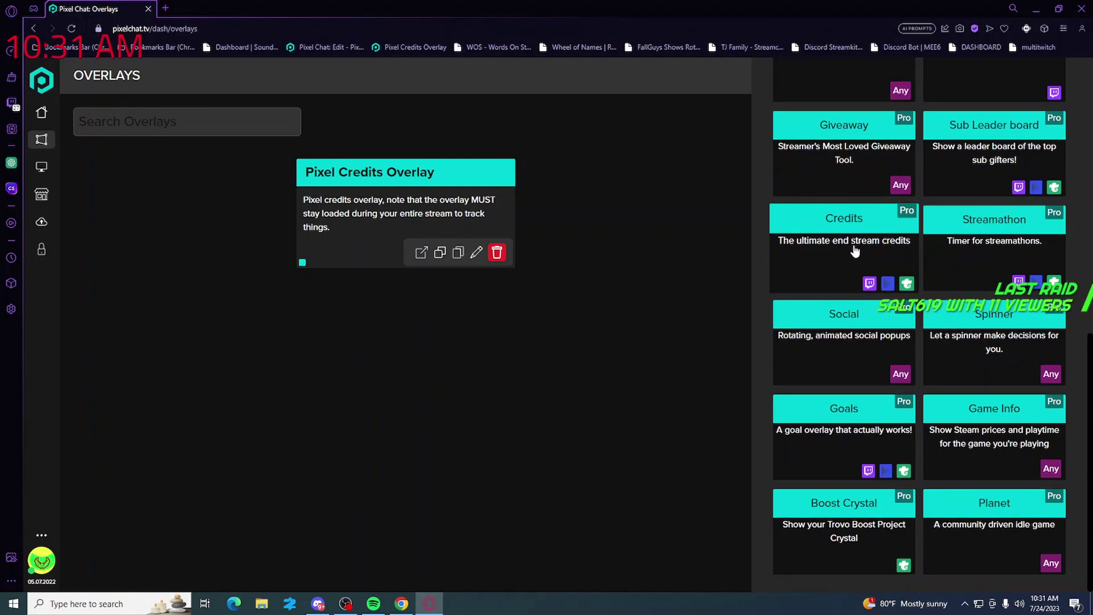
pyautogui.click(705, 202)
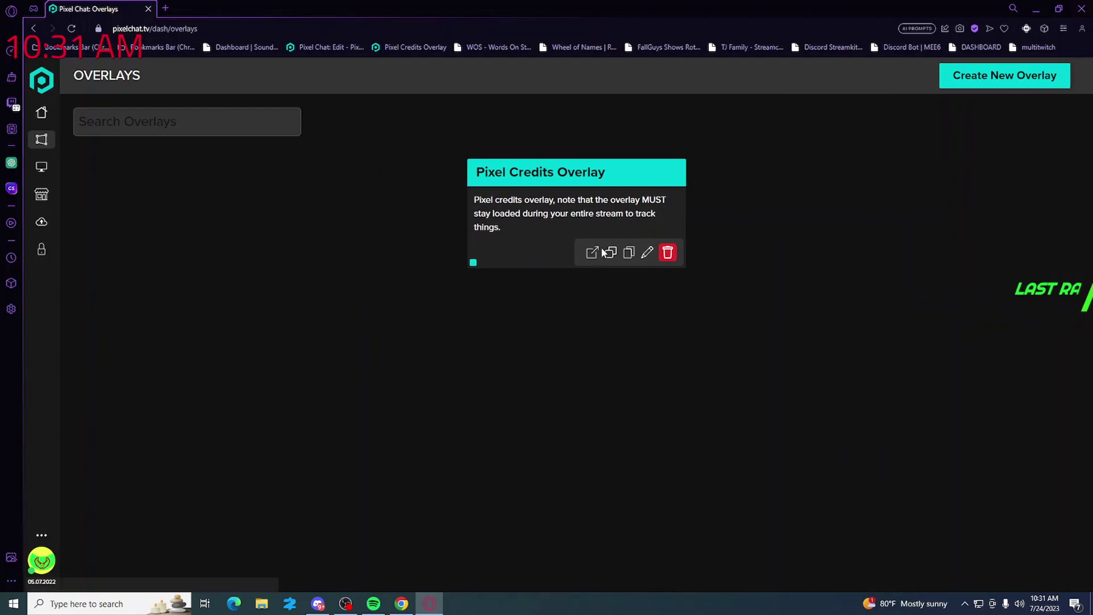
# Step: Inspect the Pixel Credits Overlay's !rollcredits command, thank-you message and footer fields
pyautogui.click(647, 253)
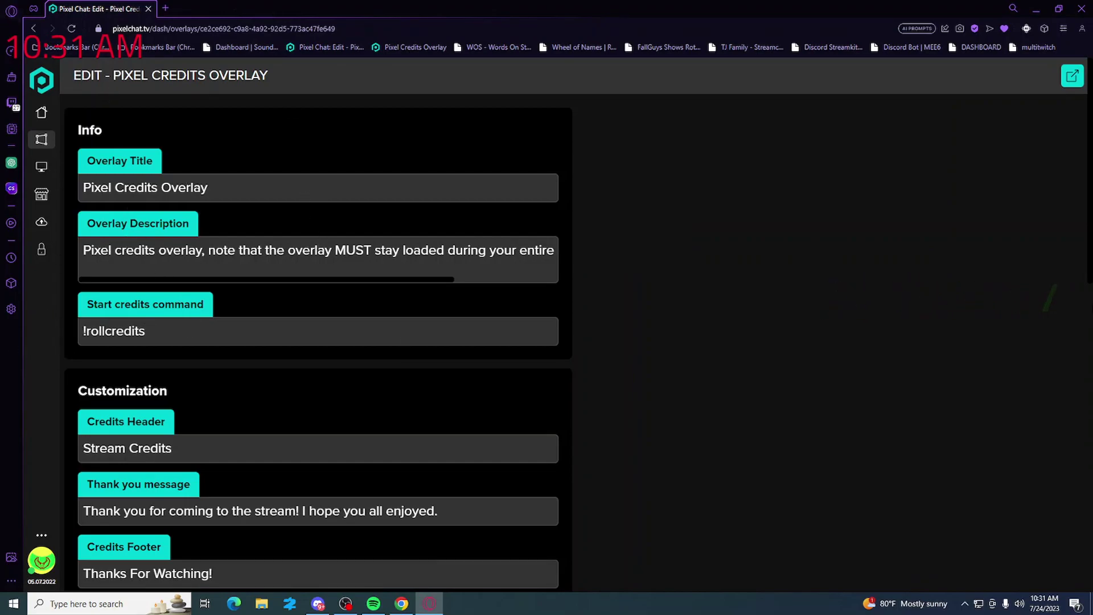
pyautogui.click(149, 331)
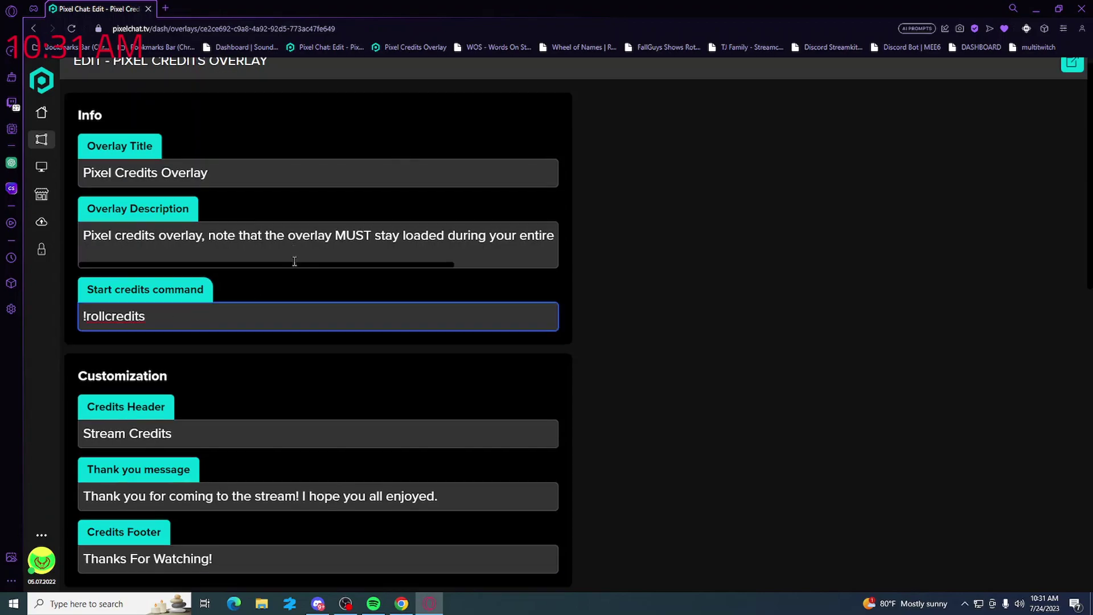
pyautogui.scroll(-3, 170, 323)
pyautogui.scroll(-3, 170, 322)
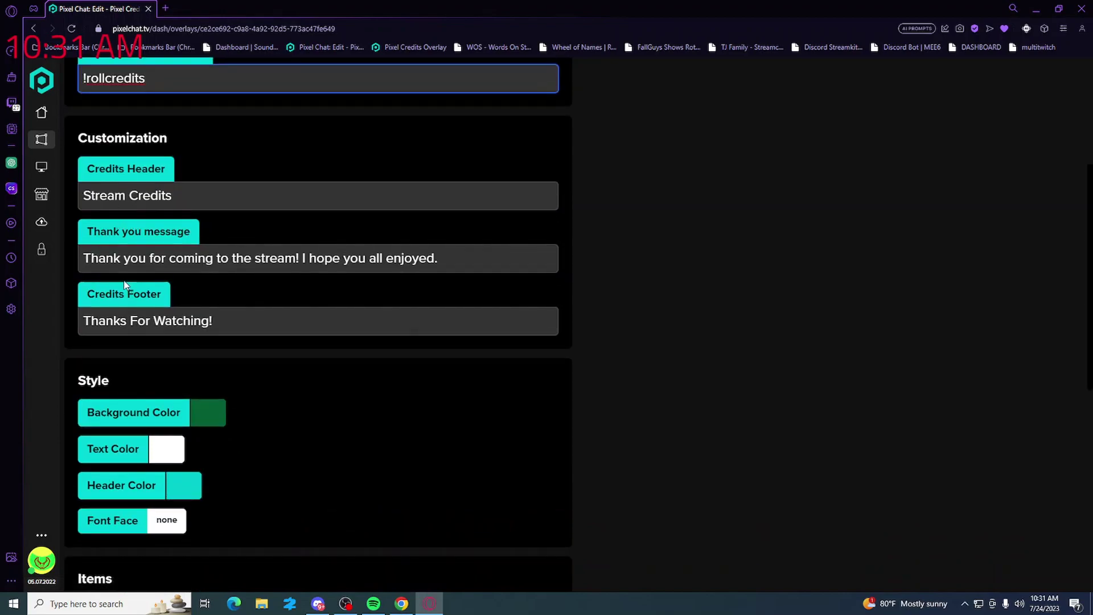
pyautogui.scroll(2, 127, 283)
pyautogui.scroll(-1, 145, 399)
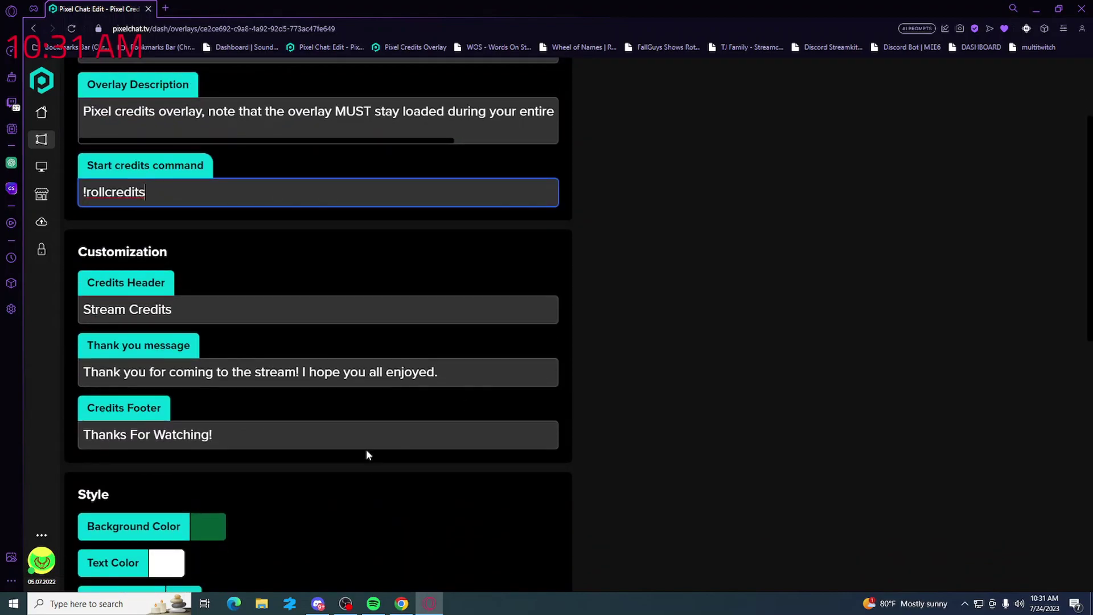
pyautogui.click(147, 372)
pyautogui.click(163, 435)
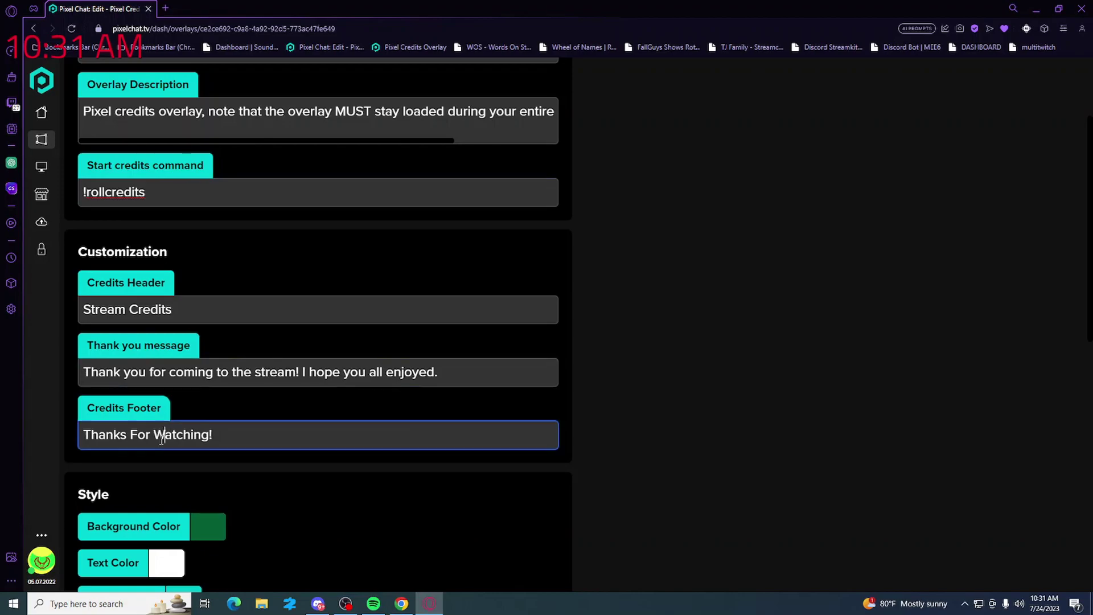
pyautogui.scroll(-2, 162, 435)
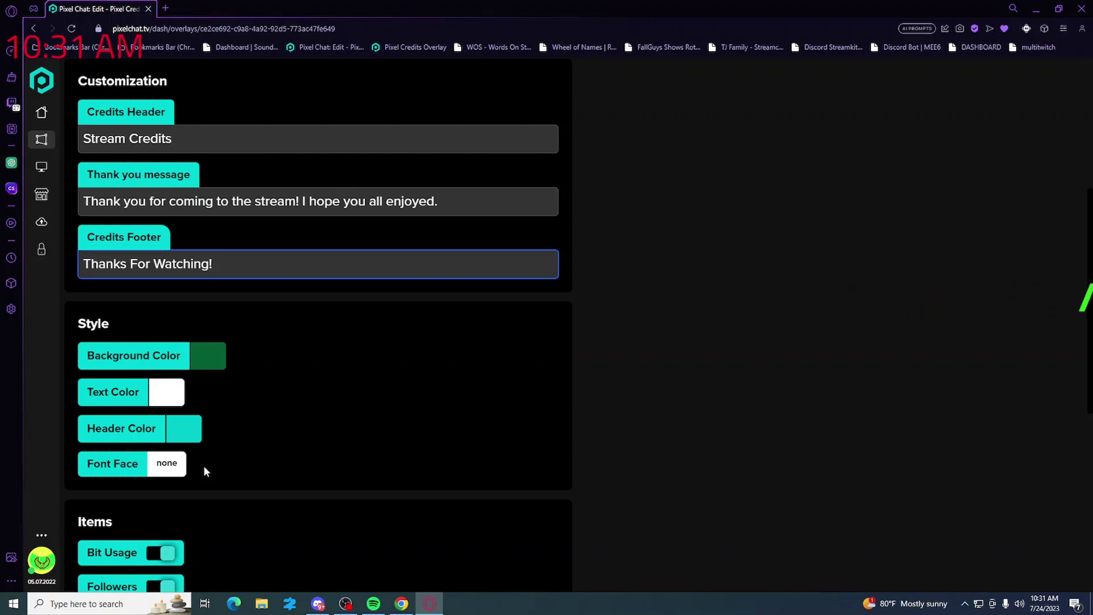
pyautogui.scroll(-2, 467, 338)
pyautogui.scroll(-3, 466, 338)
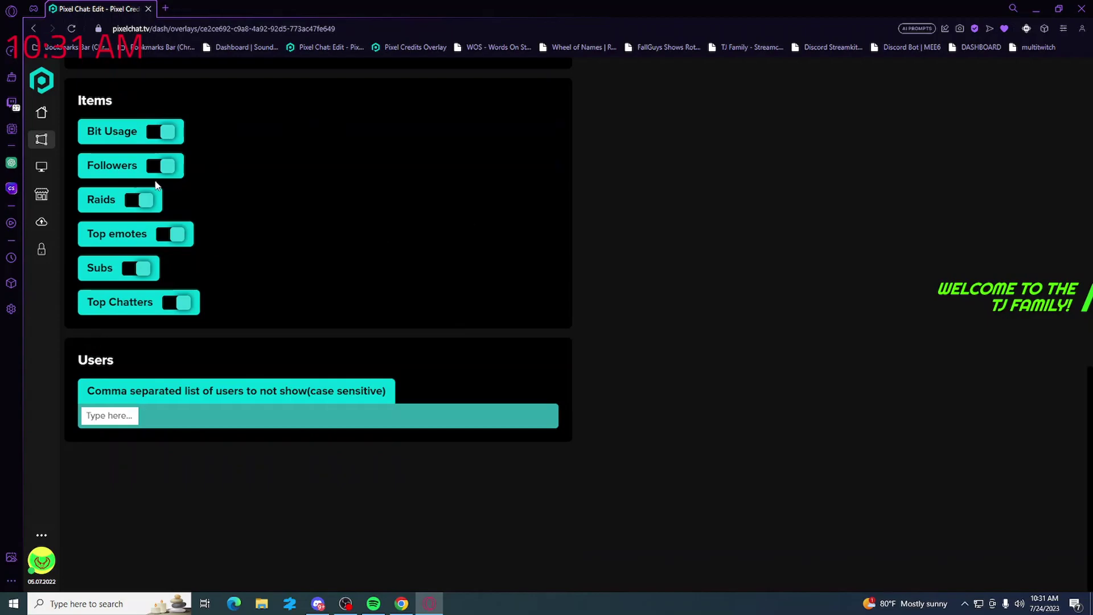
pyautogui.scroll(3, 618, 367)
pyautogui.scroll(4, 756, 386)
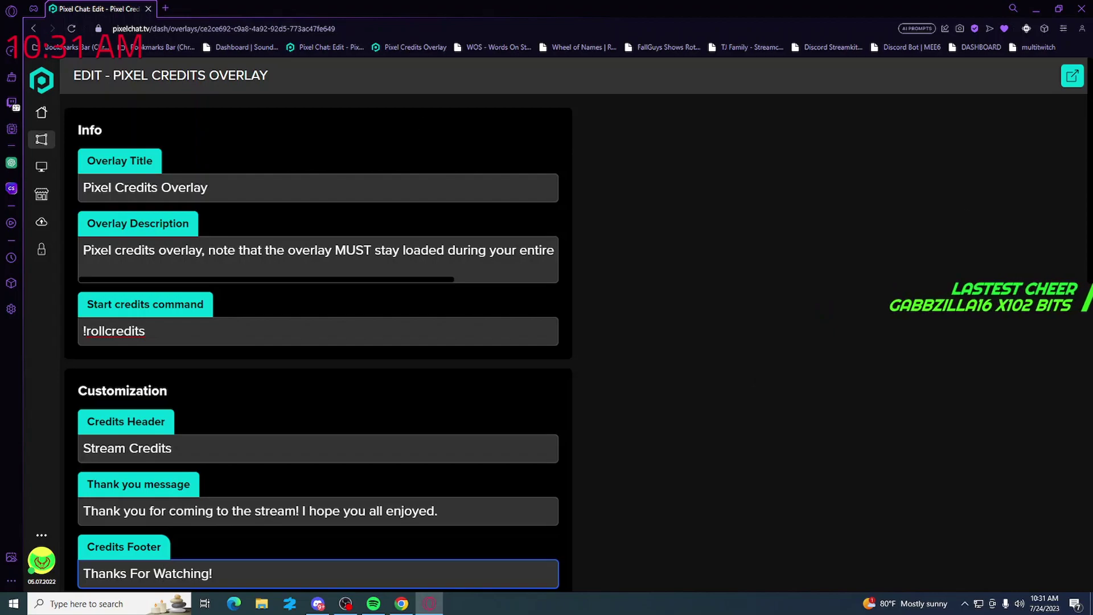
# Step: Copy the Pixel Credits Overlay link from the Overlays list and bring OBS Studio forward
pyautogui.click(41, 112)
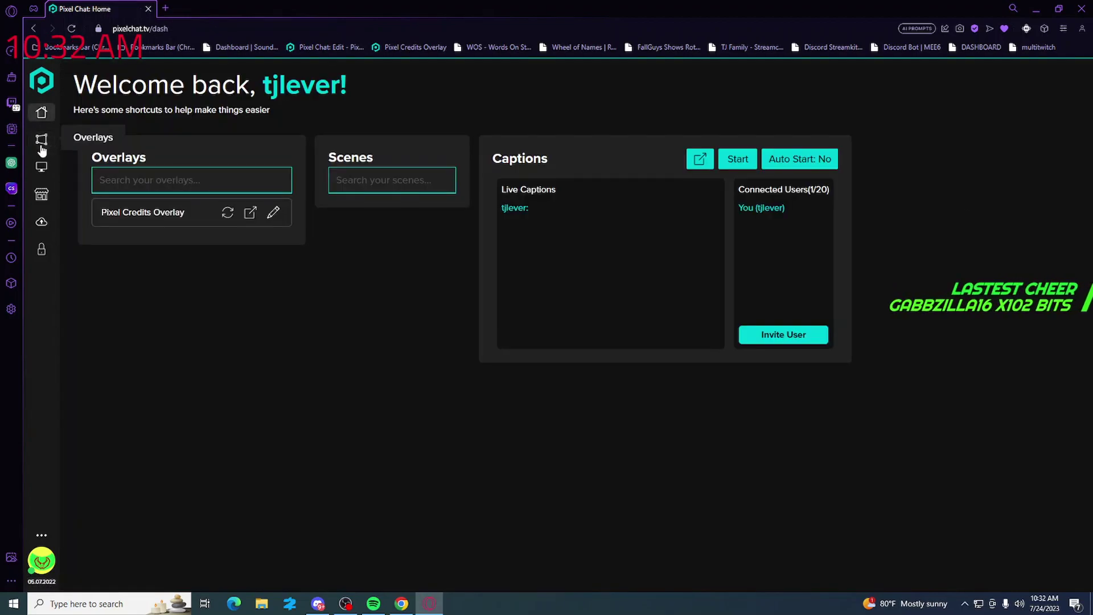
pyautogui.click(41, 139)
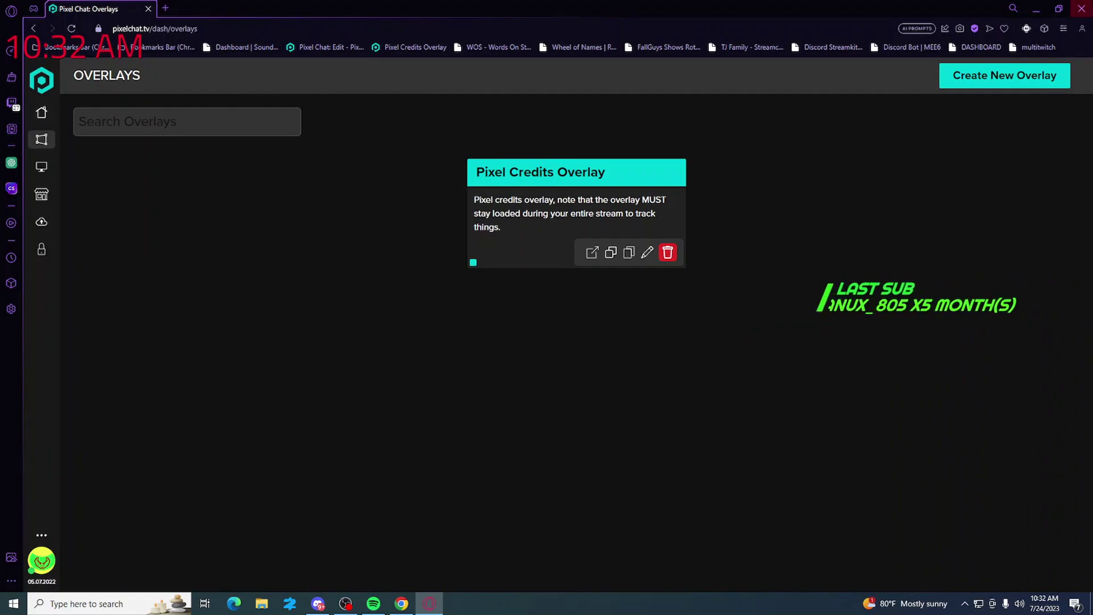
pyautogui.click(629, 253)
pyautogui.moveTo(345, 604)
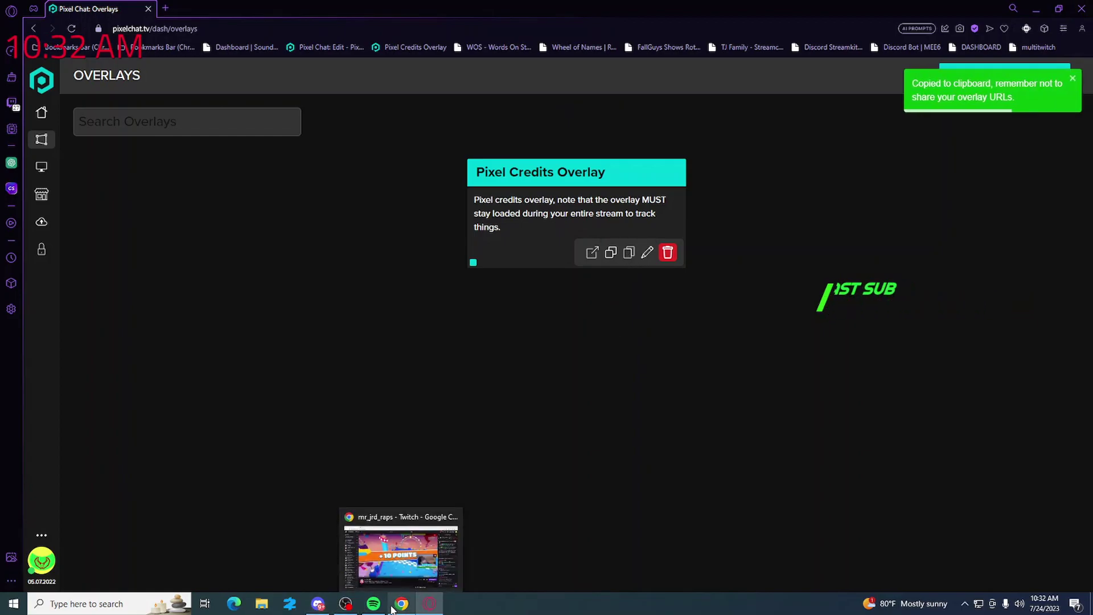
pyautogui.click(345, 604)
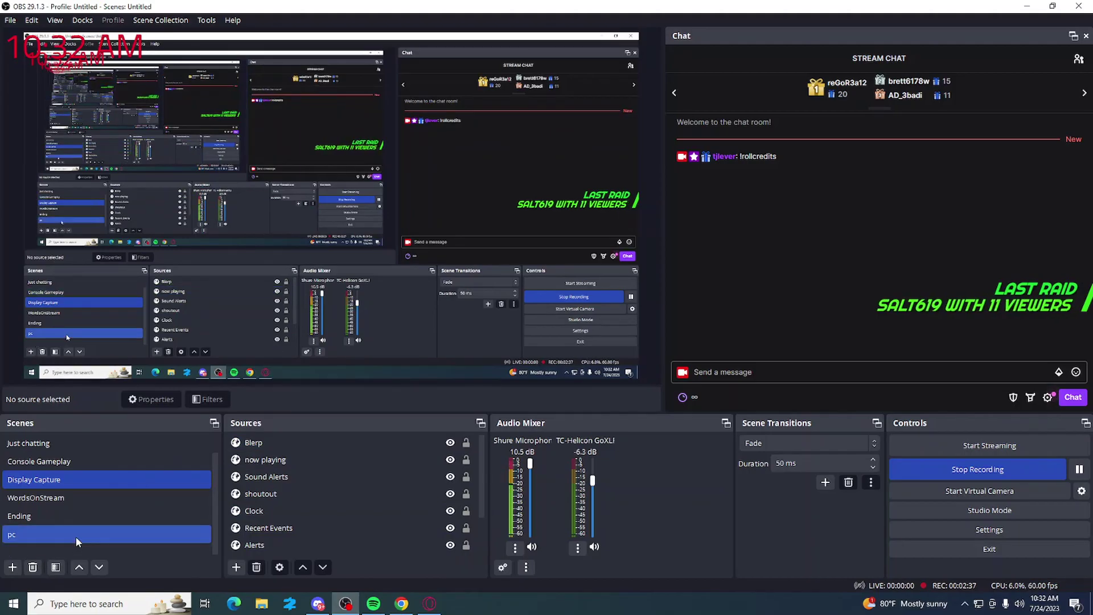
# Step: Select the scene and begin adding a Browser source from the Sources list
pyautogui.click(51, 516)
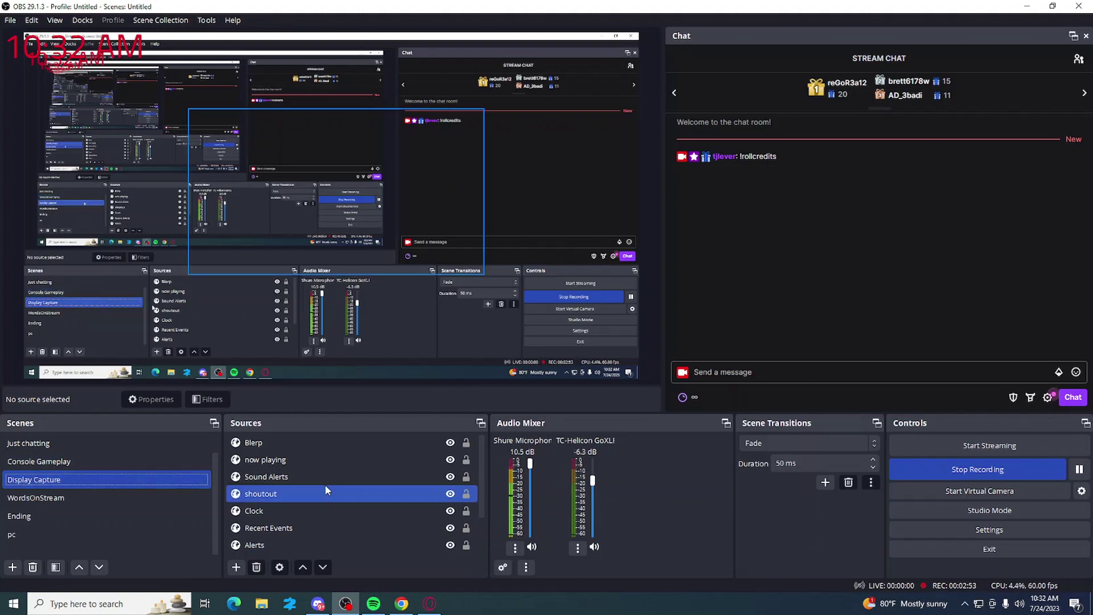
pyautogui.click(236, 566)
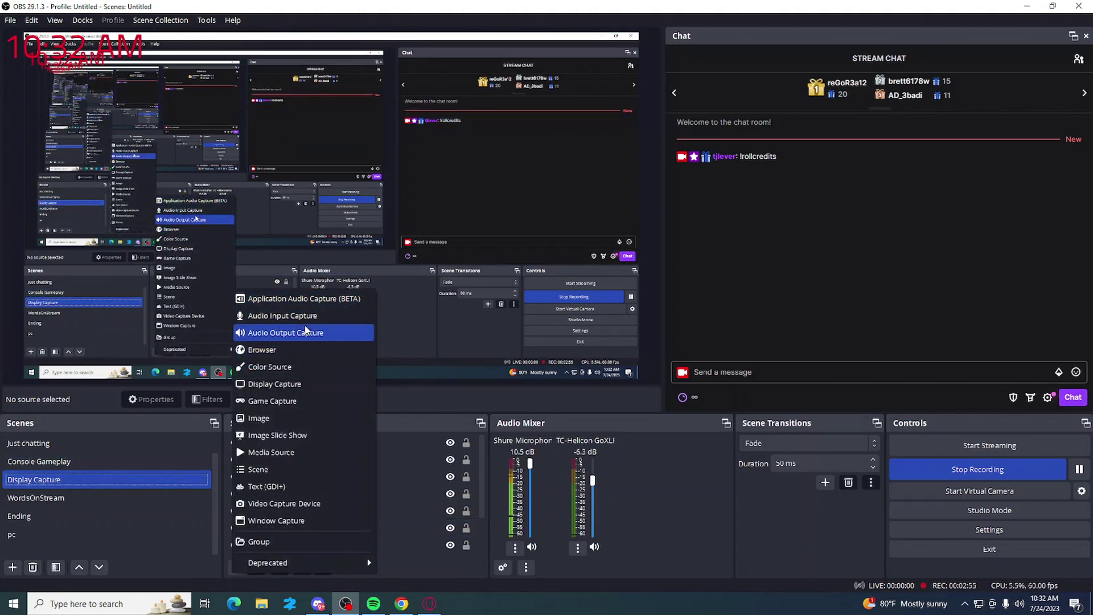
pyautogui.click(294, 346)
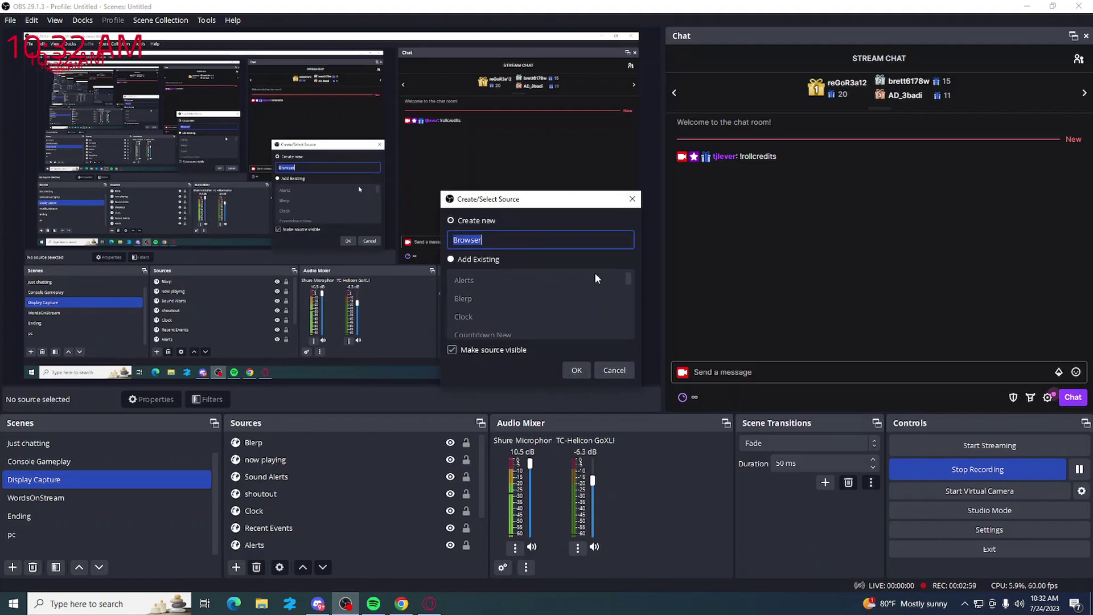
pyautogui.write('credits 2')
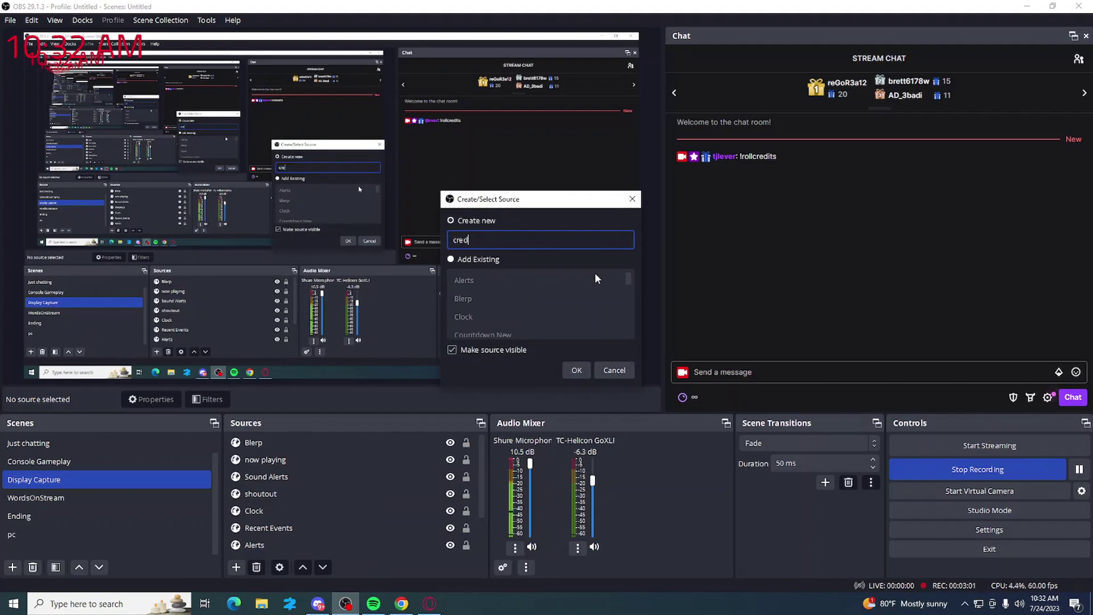
# Step: Confirm the 'credits 2' name and copy the Pixel Credits Overlay link again
pyautogui.press('Return')
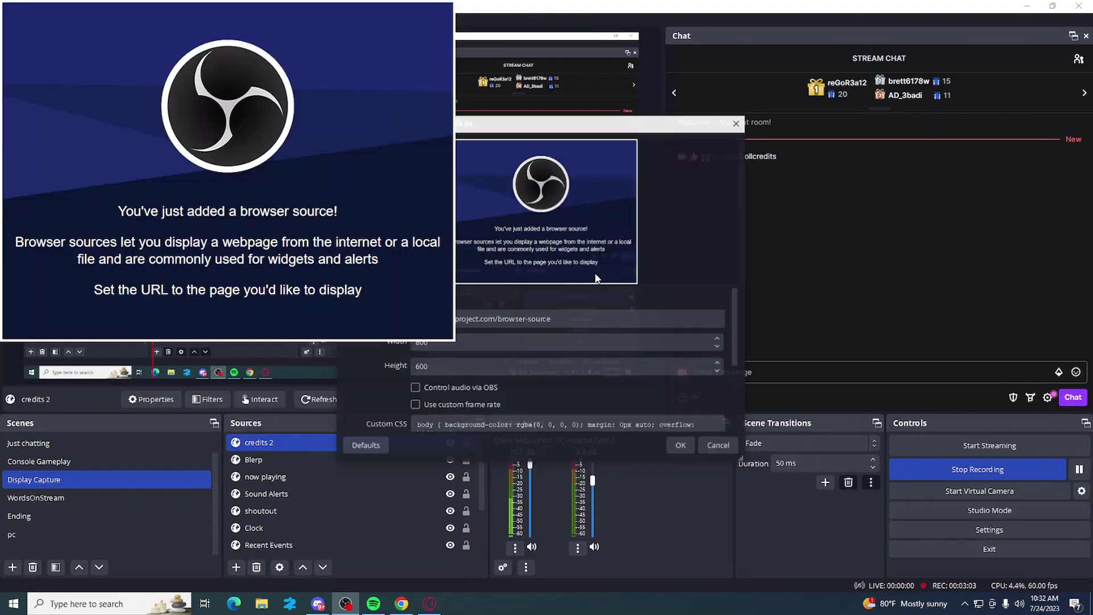
pyautogui.click(577, 316)
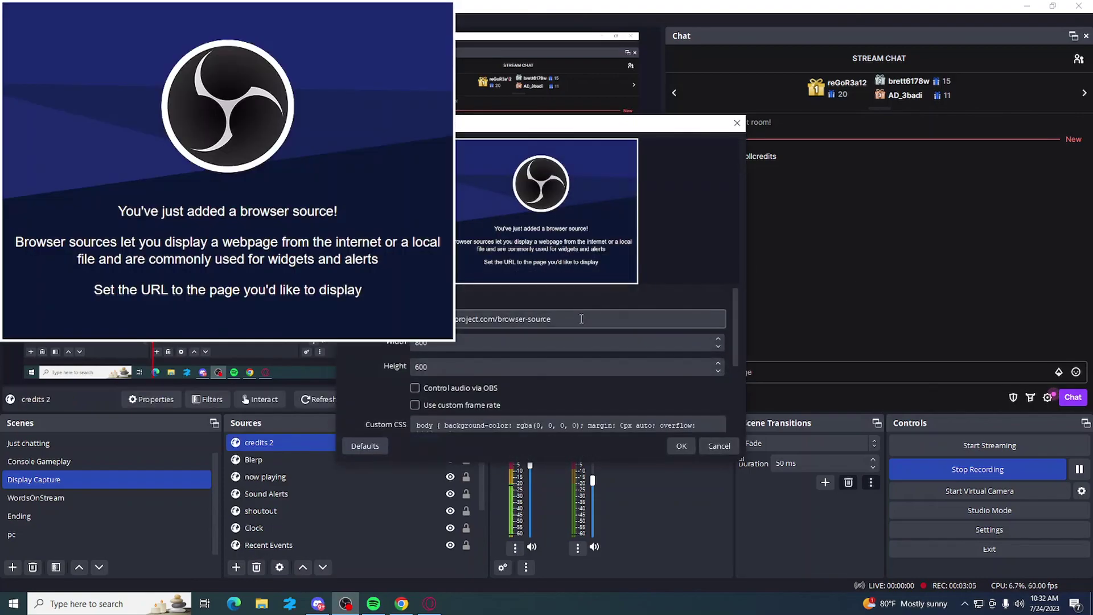
pyautogui.click(581, 319)
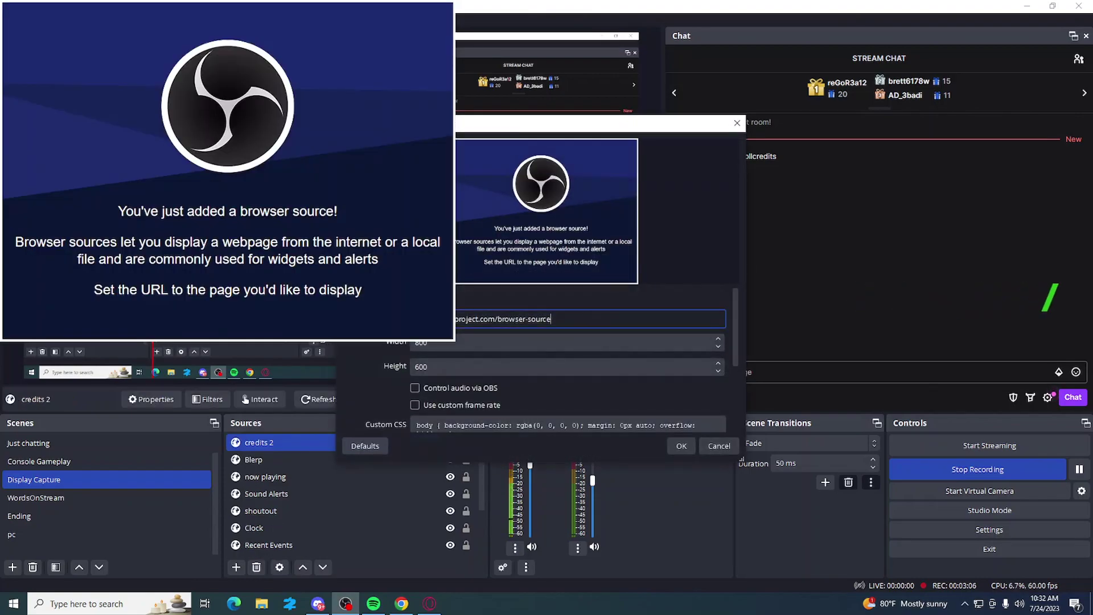
pyautogui.click(419, 604)
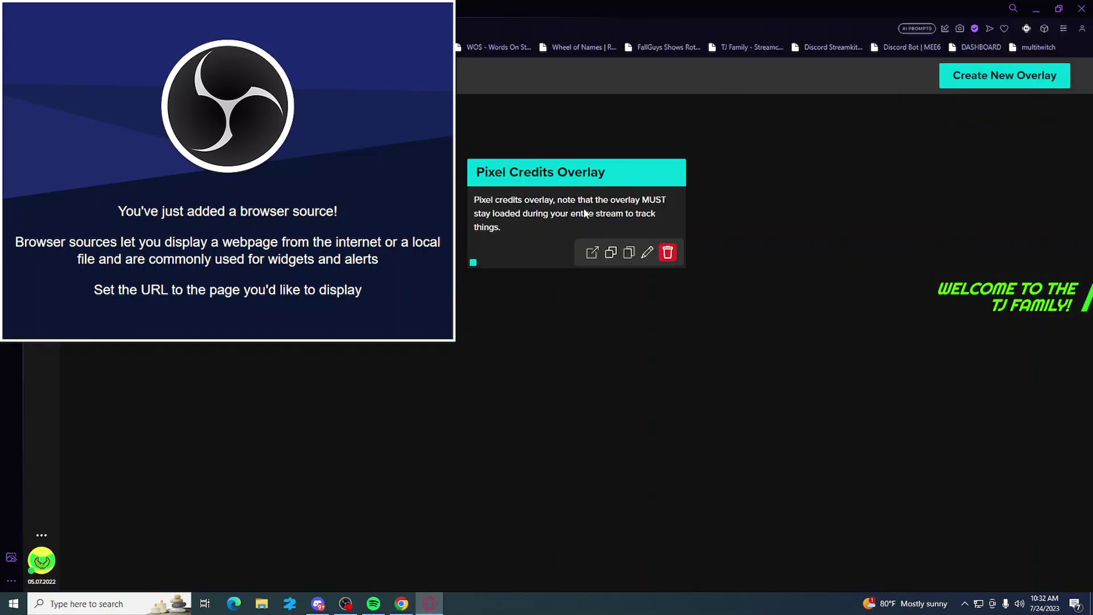
pyautogui.click(629, 253)
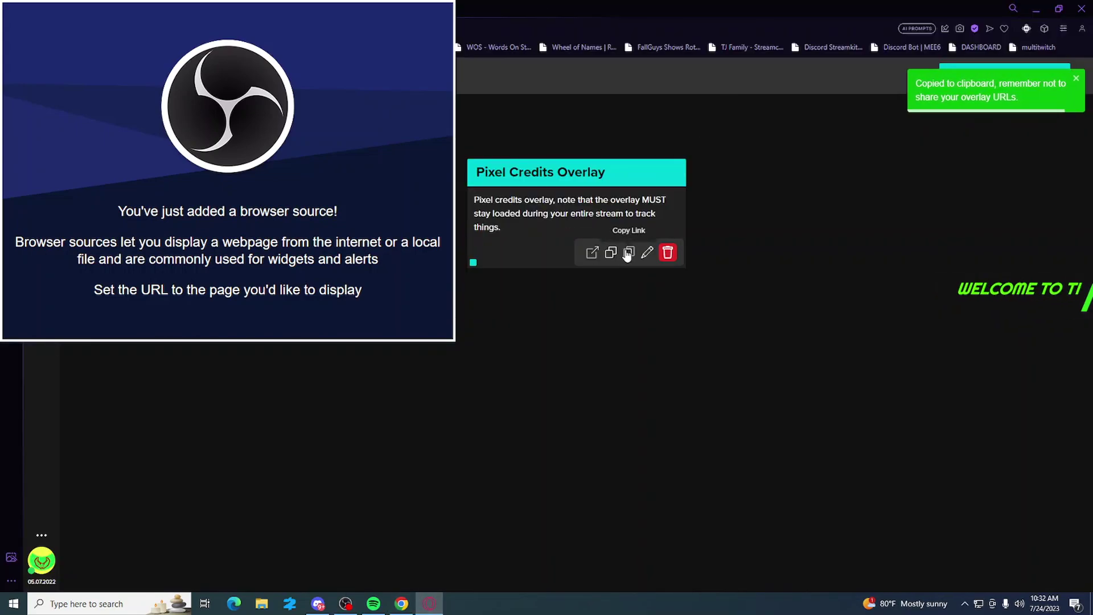
pyautogui.click(1035, 9)
# Step: Replace the placeholder URL with the copied overlay link, then move to the size fields
pyautogui.tripleClick(584, 320)
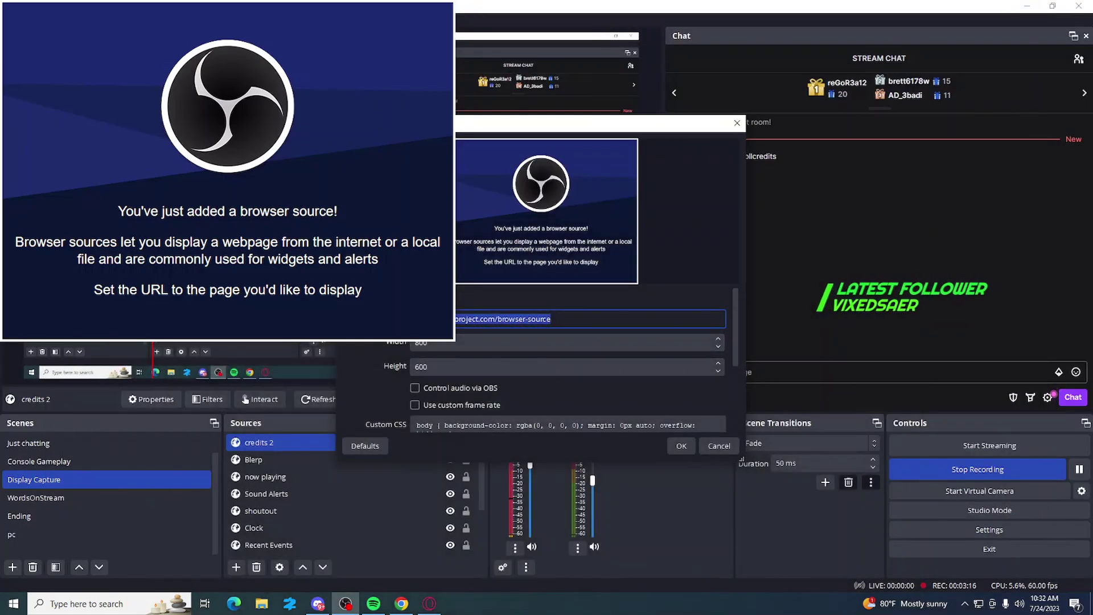
pyautogui.press('BackSpace')
pyautogui.rightClick(459, 327)
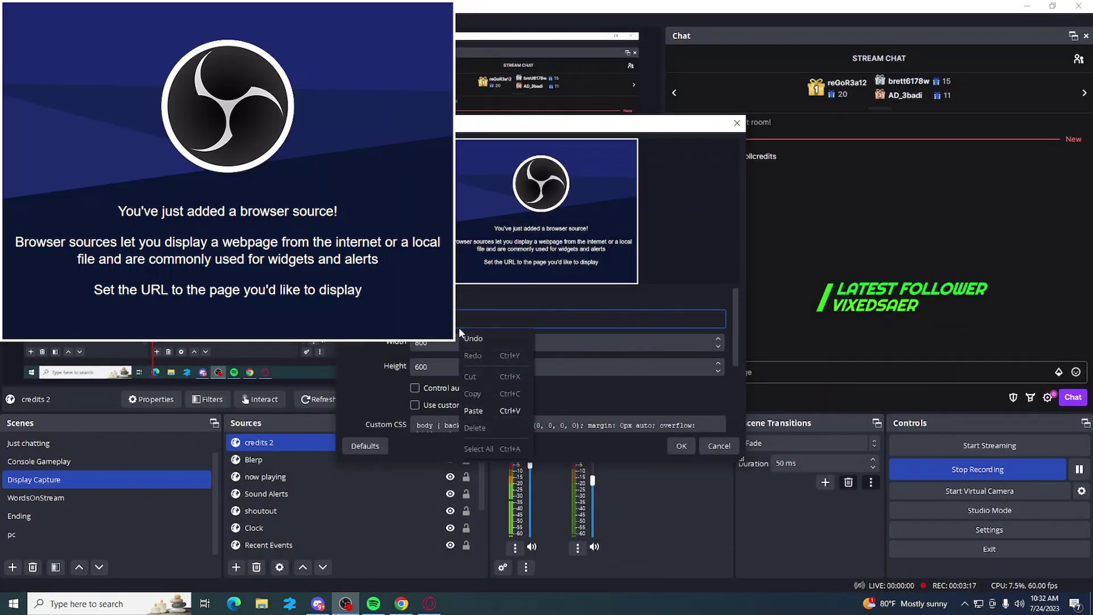
pyautogui.click(491, 411)
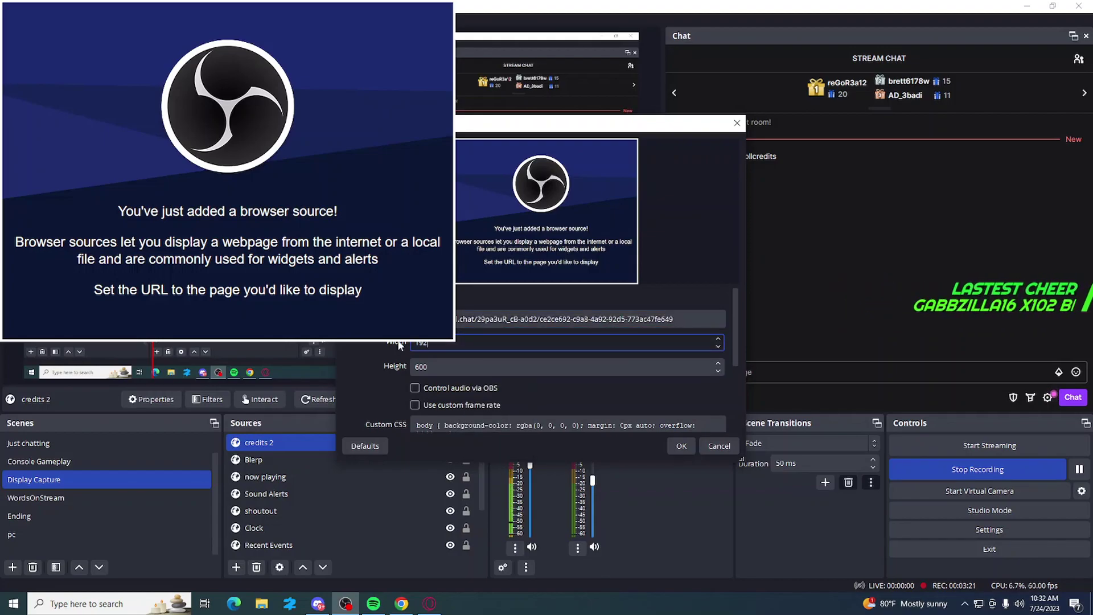
pyautogui.write('1920')
pyautogui.press('Tab')
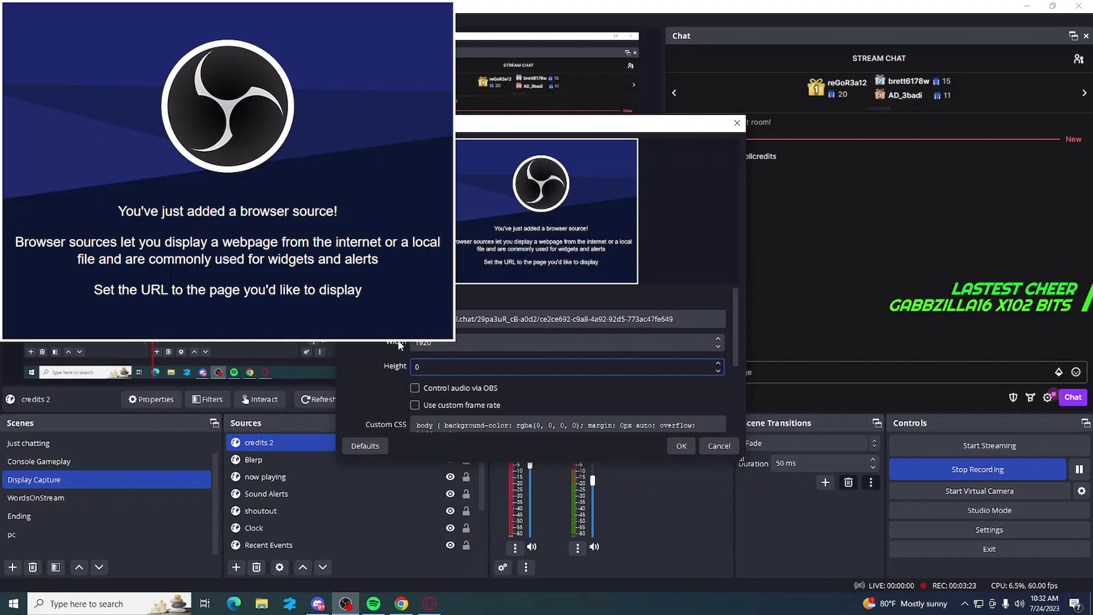
pyautogui.write('1080')
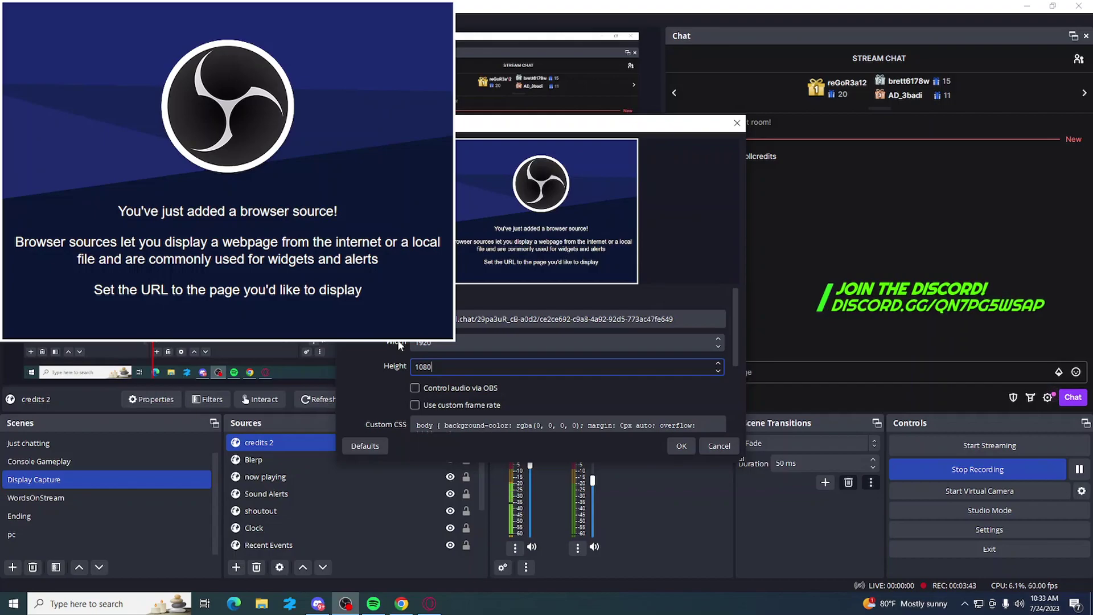
# Step: Confirm the browser source settings, dismiss the credits 2 context menu, and switch to Opera GX
pyautogui.press('Return')
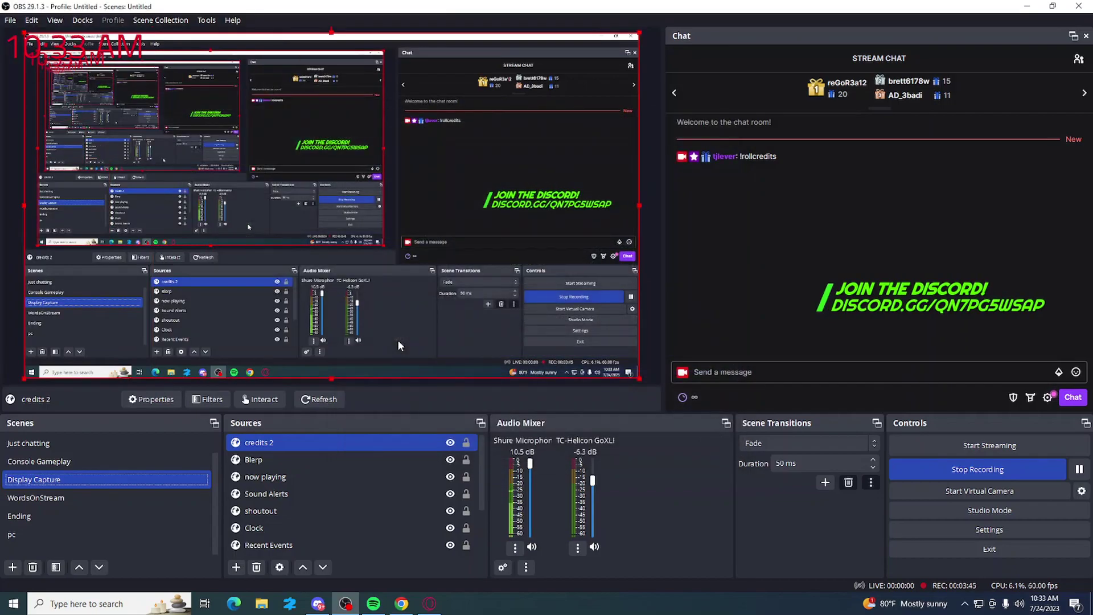
pyautogui.click(422, 448)
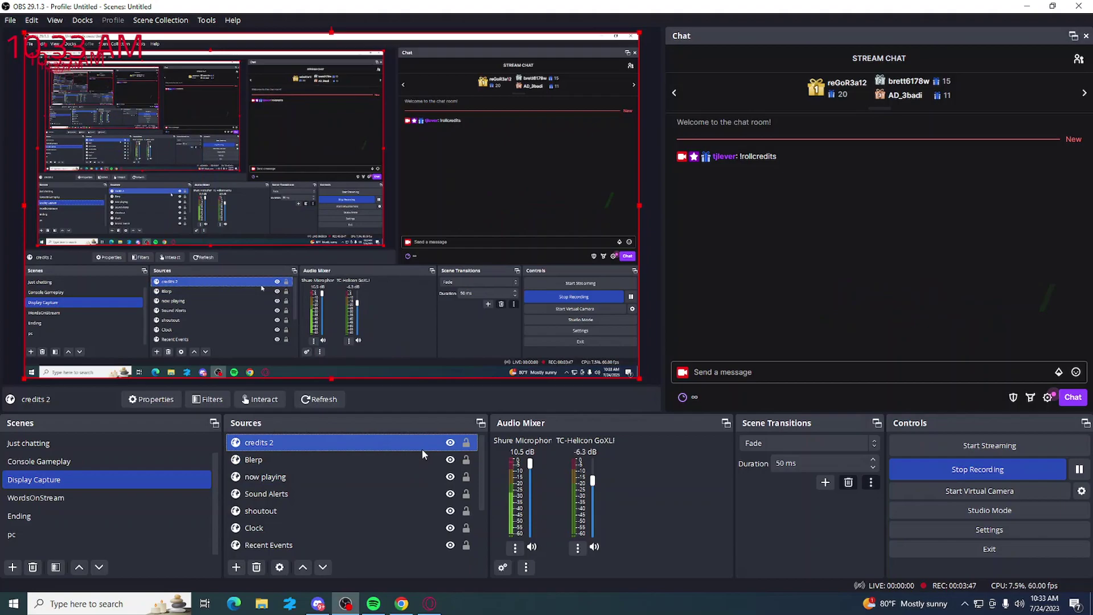
pyautogui.rightClick(422, 448)
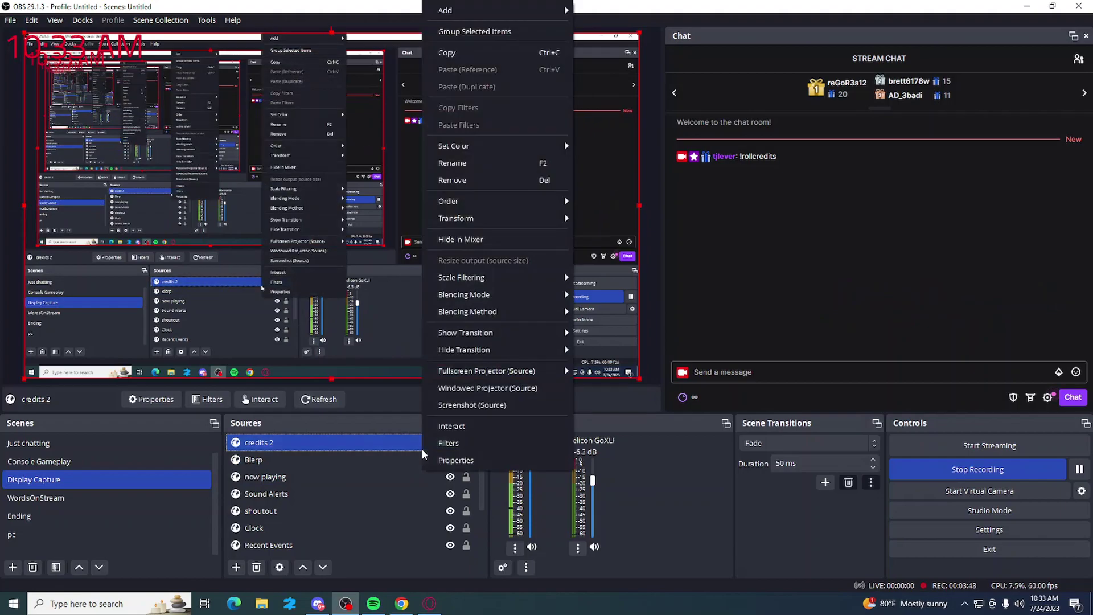
pyautogui.click(664, 500)
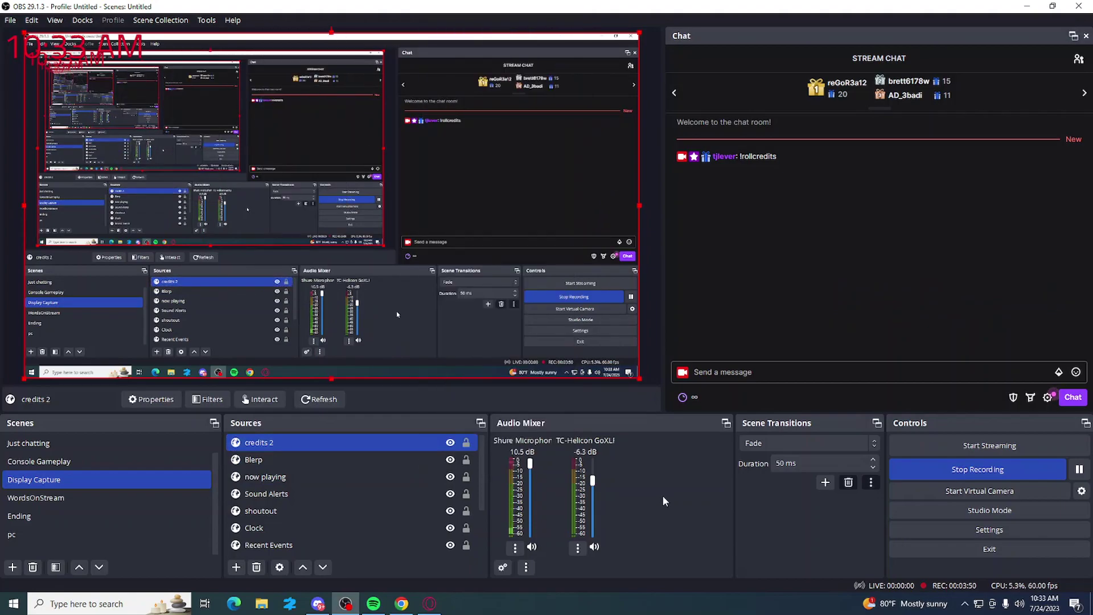
pyautogui.click(402, 603)
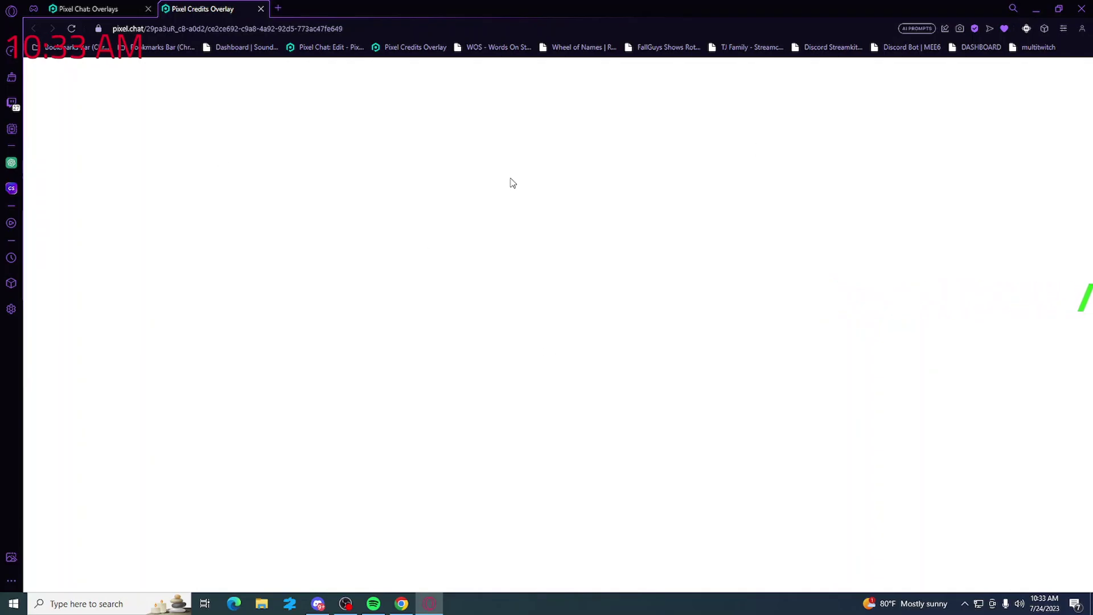
# Step: Send '!rollcredits' in the OBS chat box to start the credits rolling
pyautogui.click(345, 603)
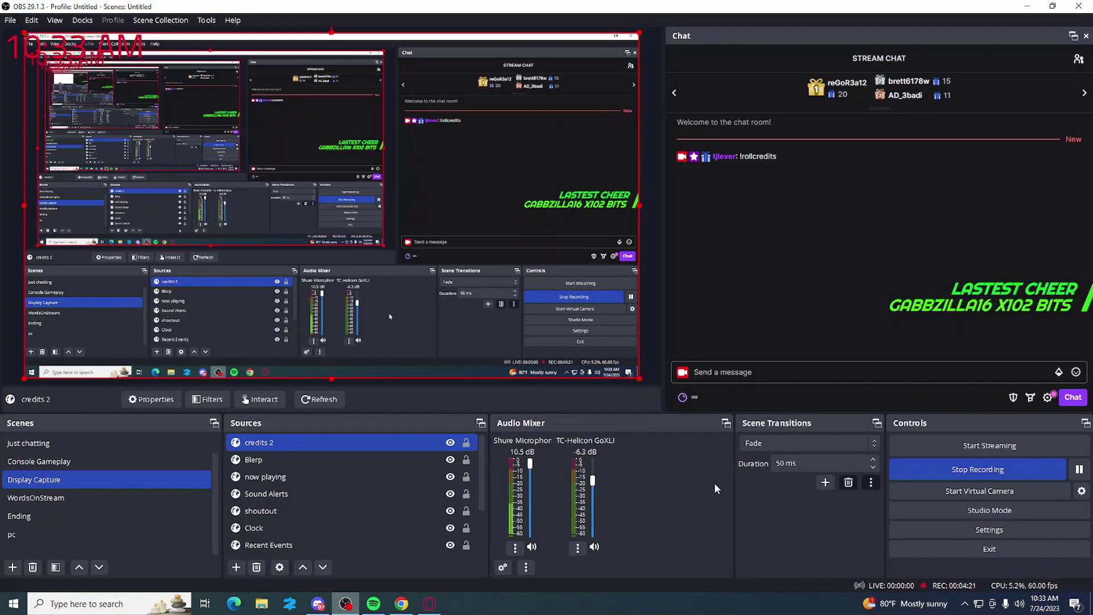
pyautogui.click(734, 371)
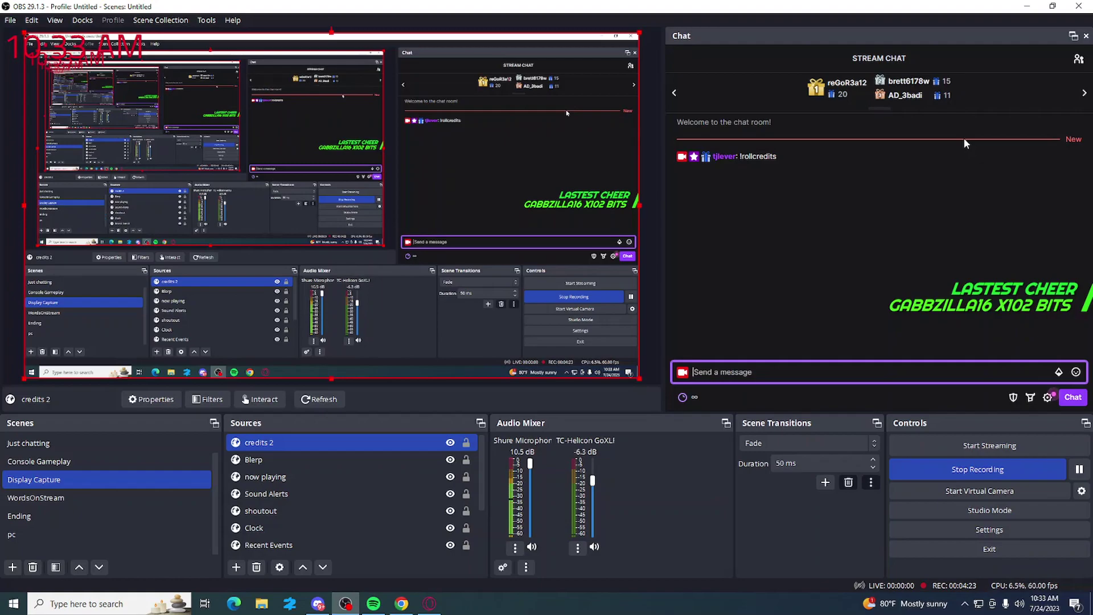
pyautogui.write('(lrol')
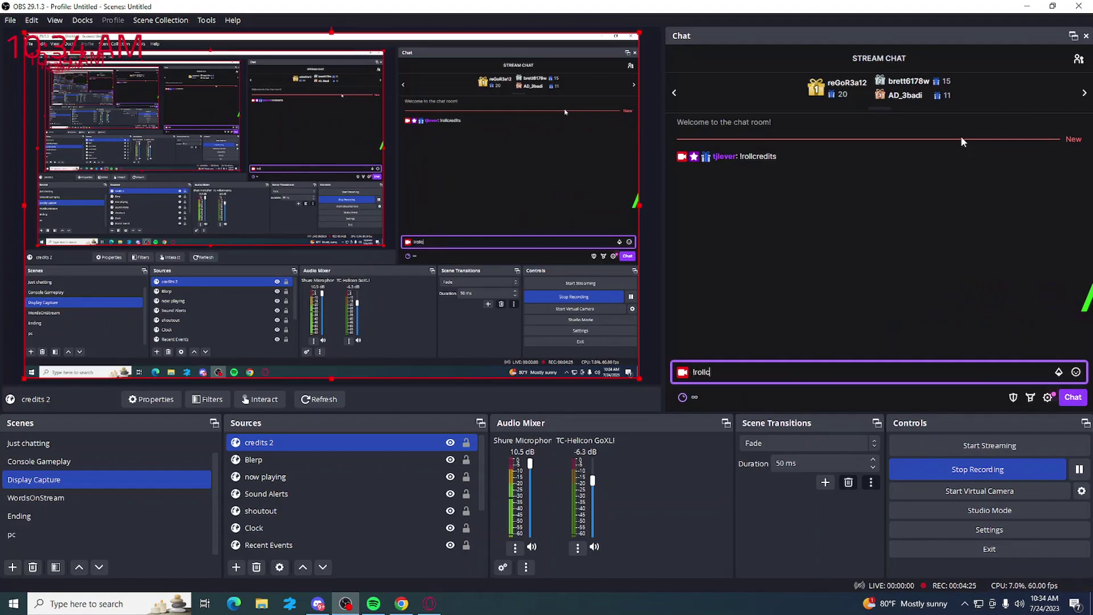
pyautogui.write('lcredits')
pyautogui.press('Return')
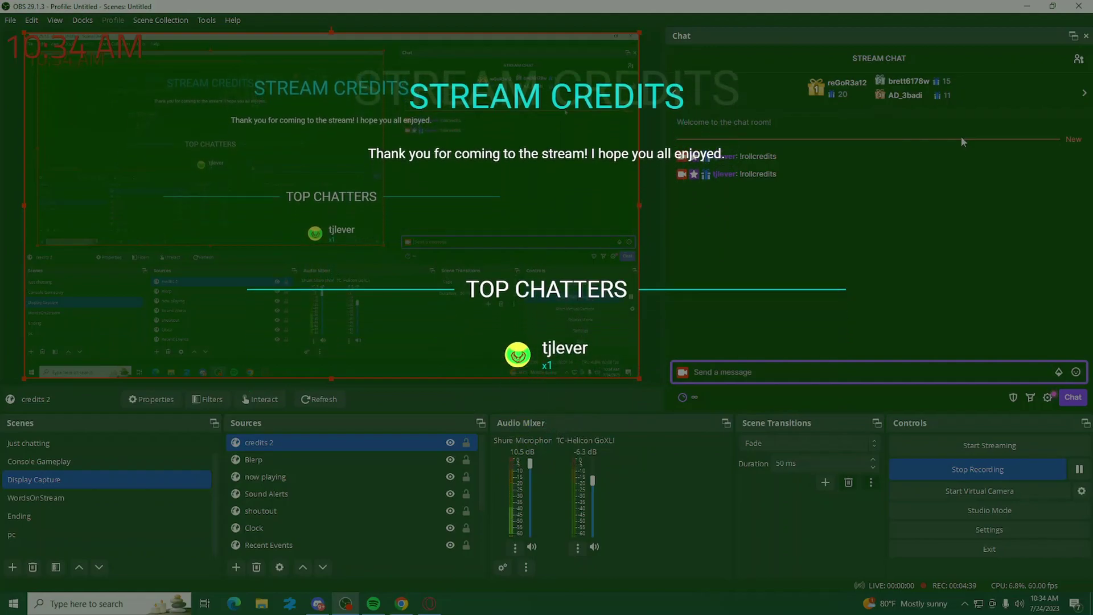
# Step: Switch to Opera GX and close the Pixel Credits Overlay tab
pyautogui.click(429, 604)
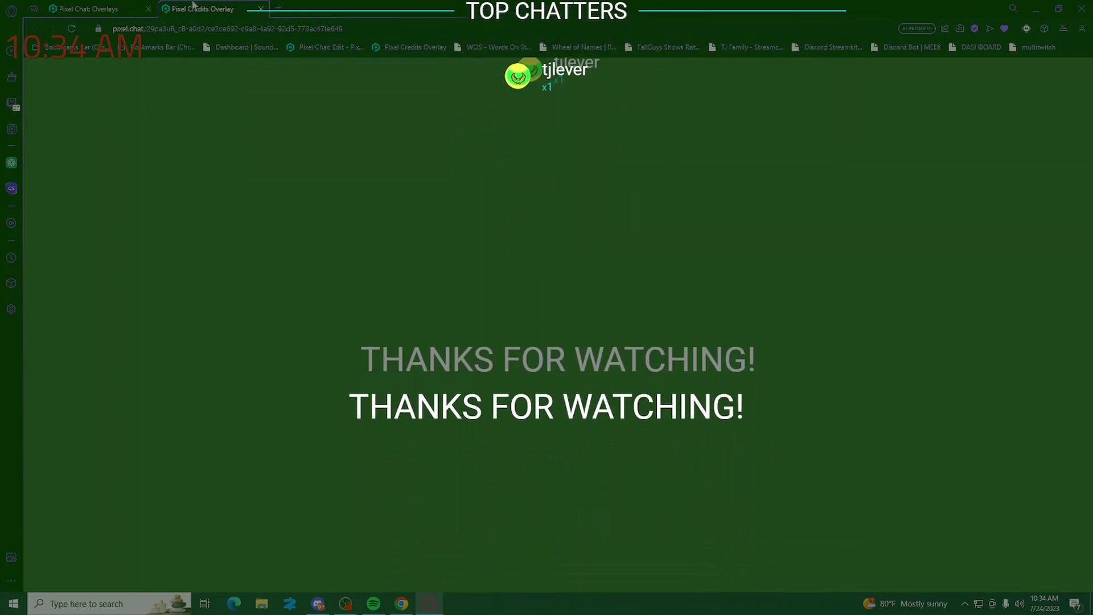
pyautogui.click(261, 9)
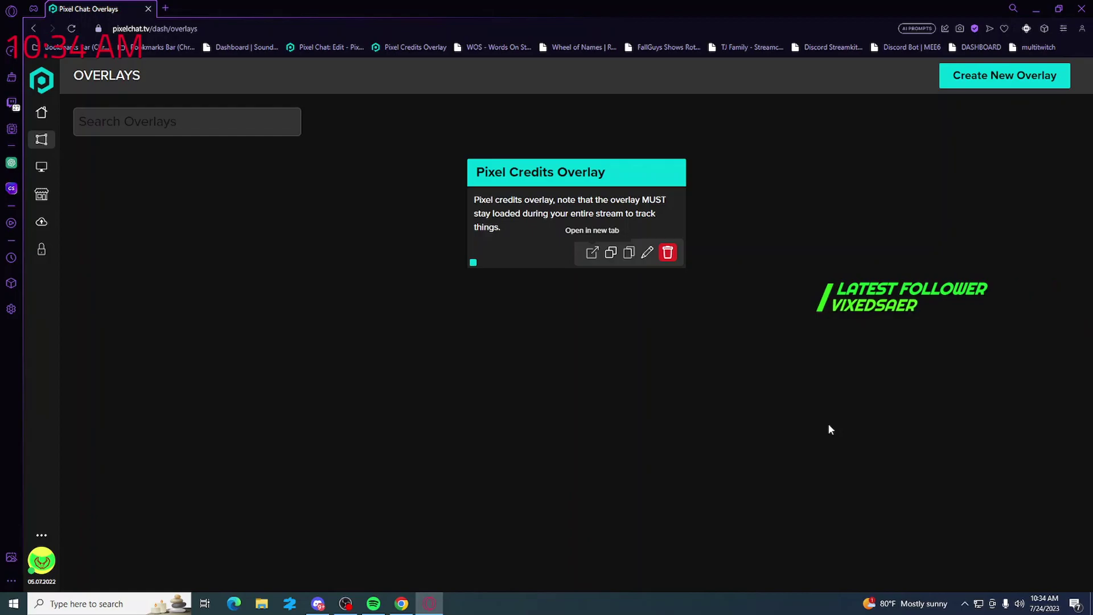
pyautogui.click(1027, 79)
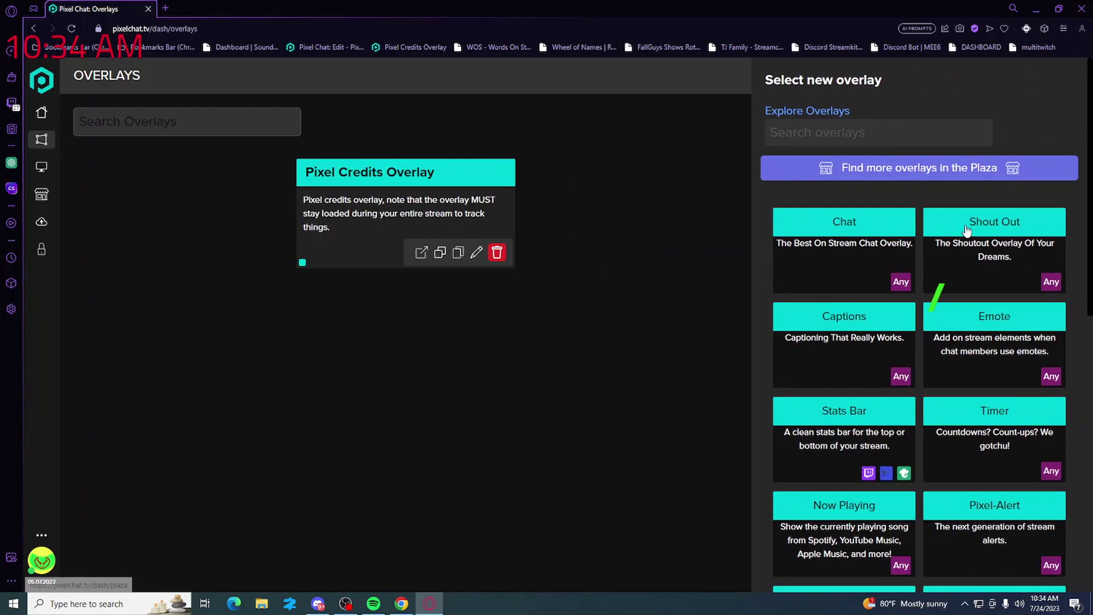
pyautogui.scroll(-3, 877, 405)
pyautogui.scroll(-3, 877, 405)
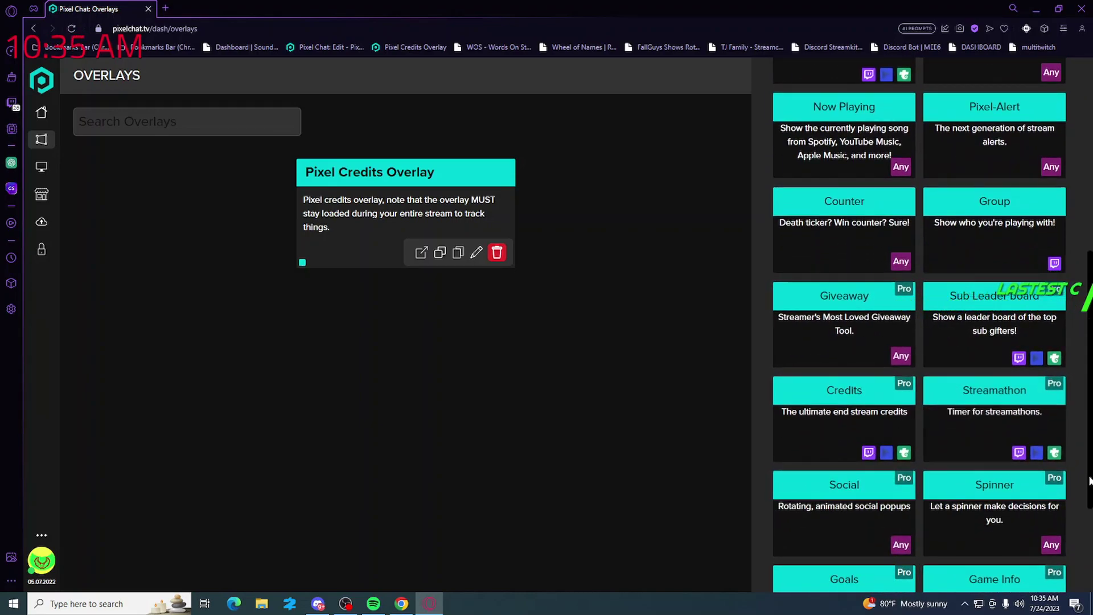
pyautogui.scroll(-2, 992, 327)
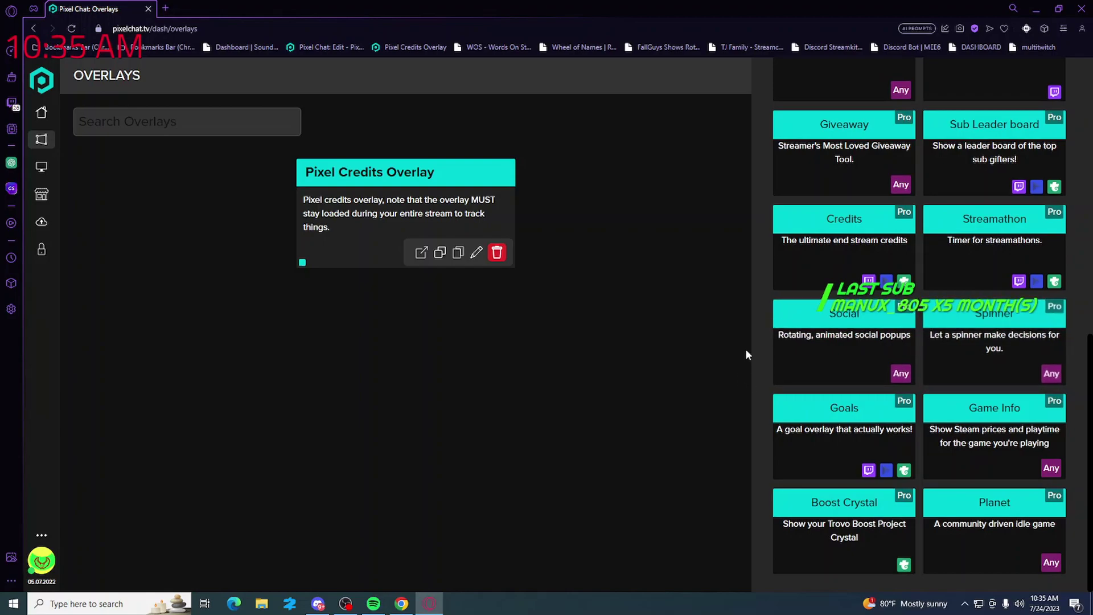
pyautogui.click(678, 323)
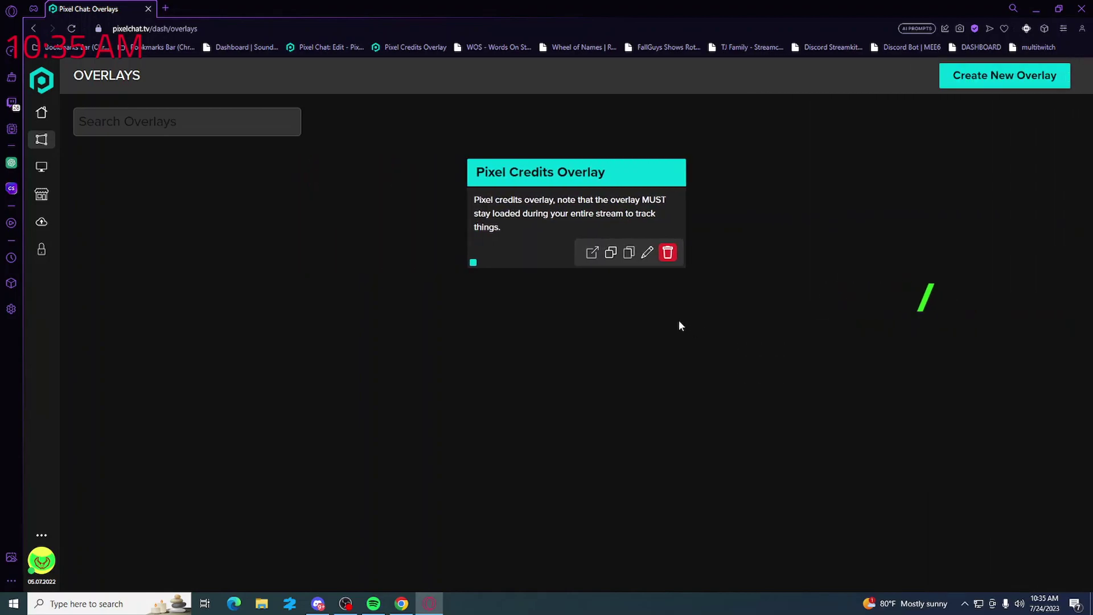